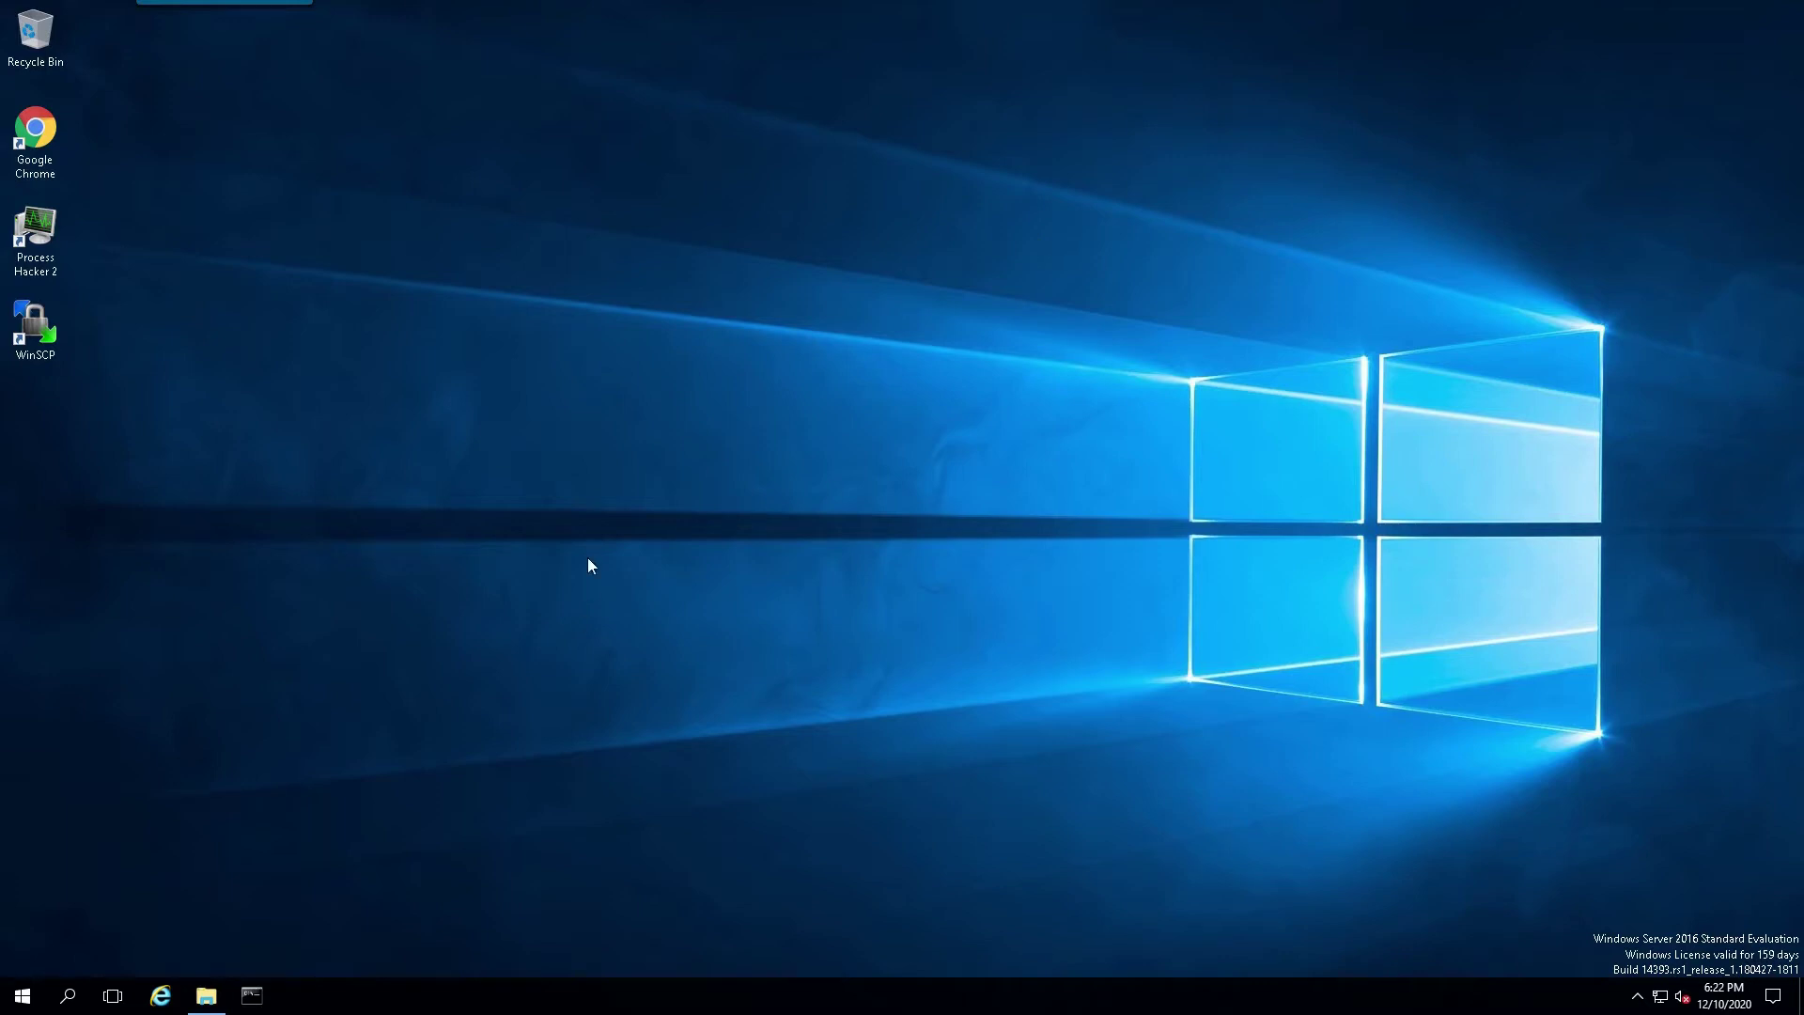
# Step: View This PC's system properties, then close the system information window
pyautogui.click(19, 998)
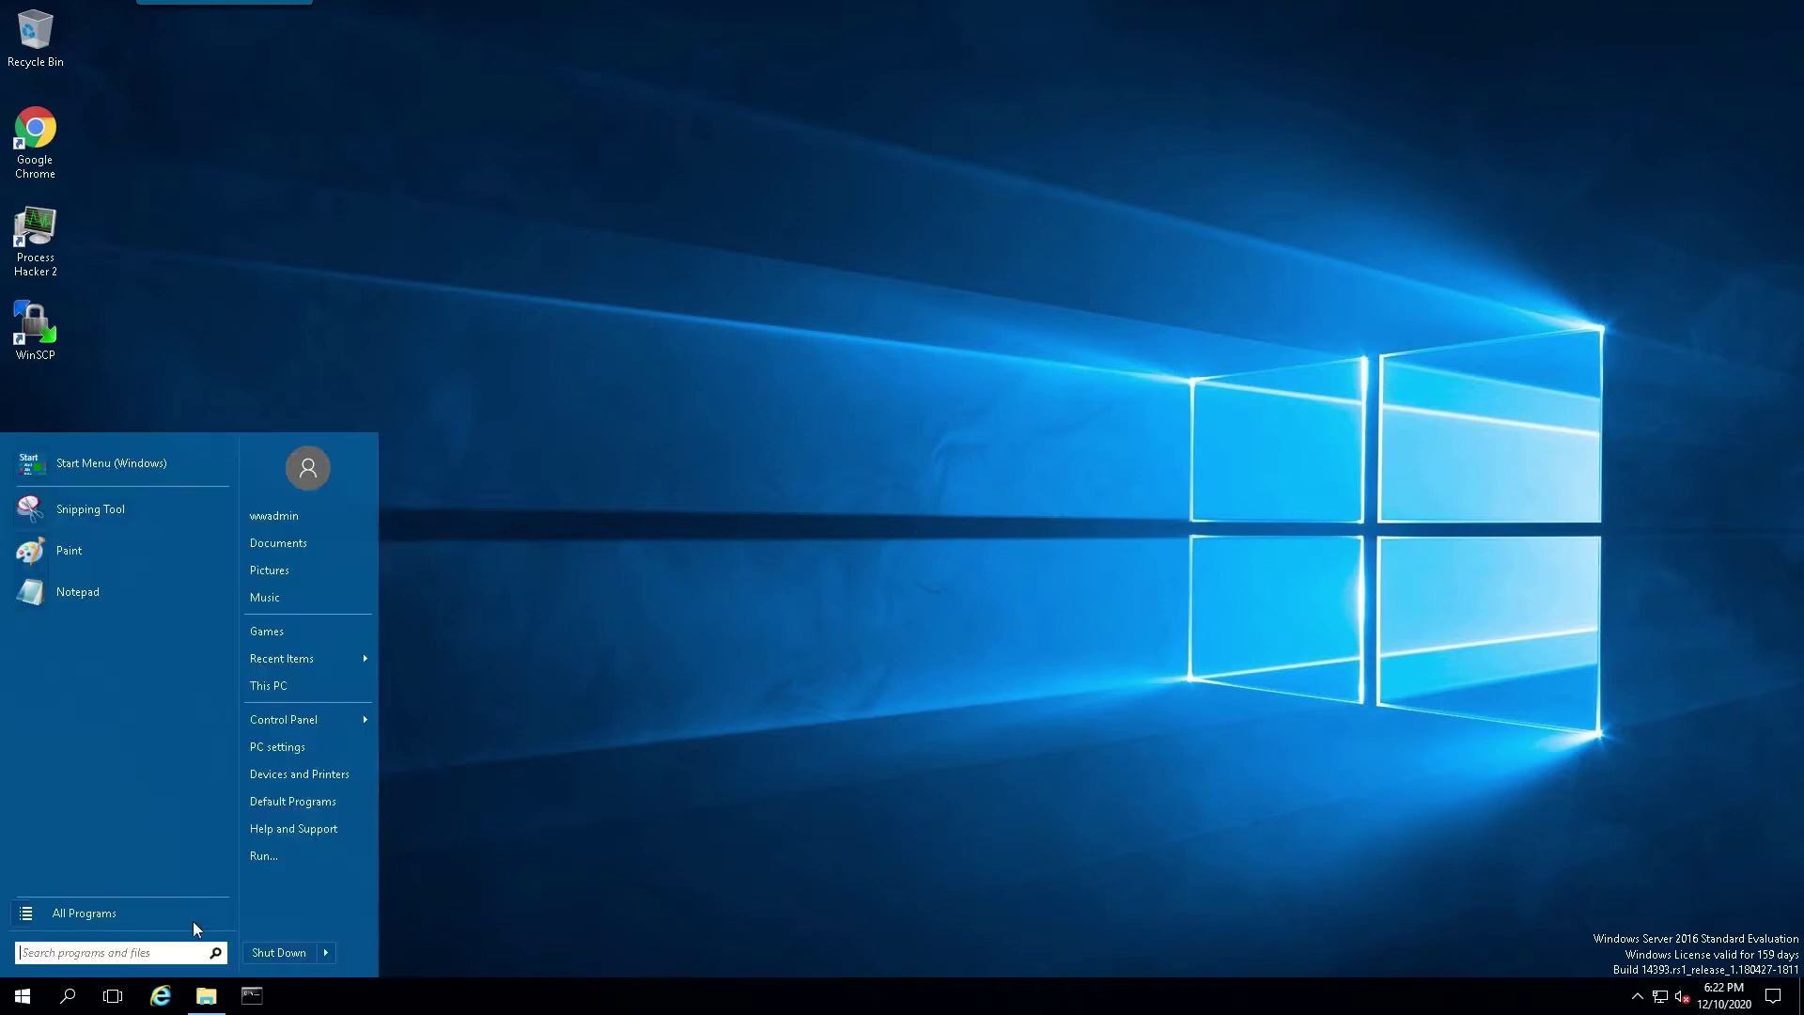
pyautogui.rightClick(264, 687)
pyautogui.click(335, 887)
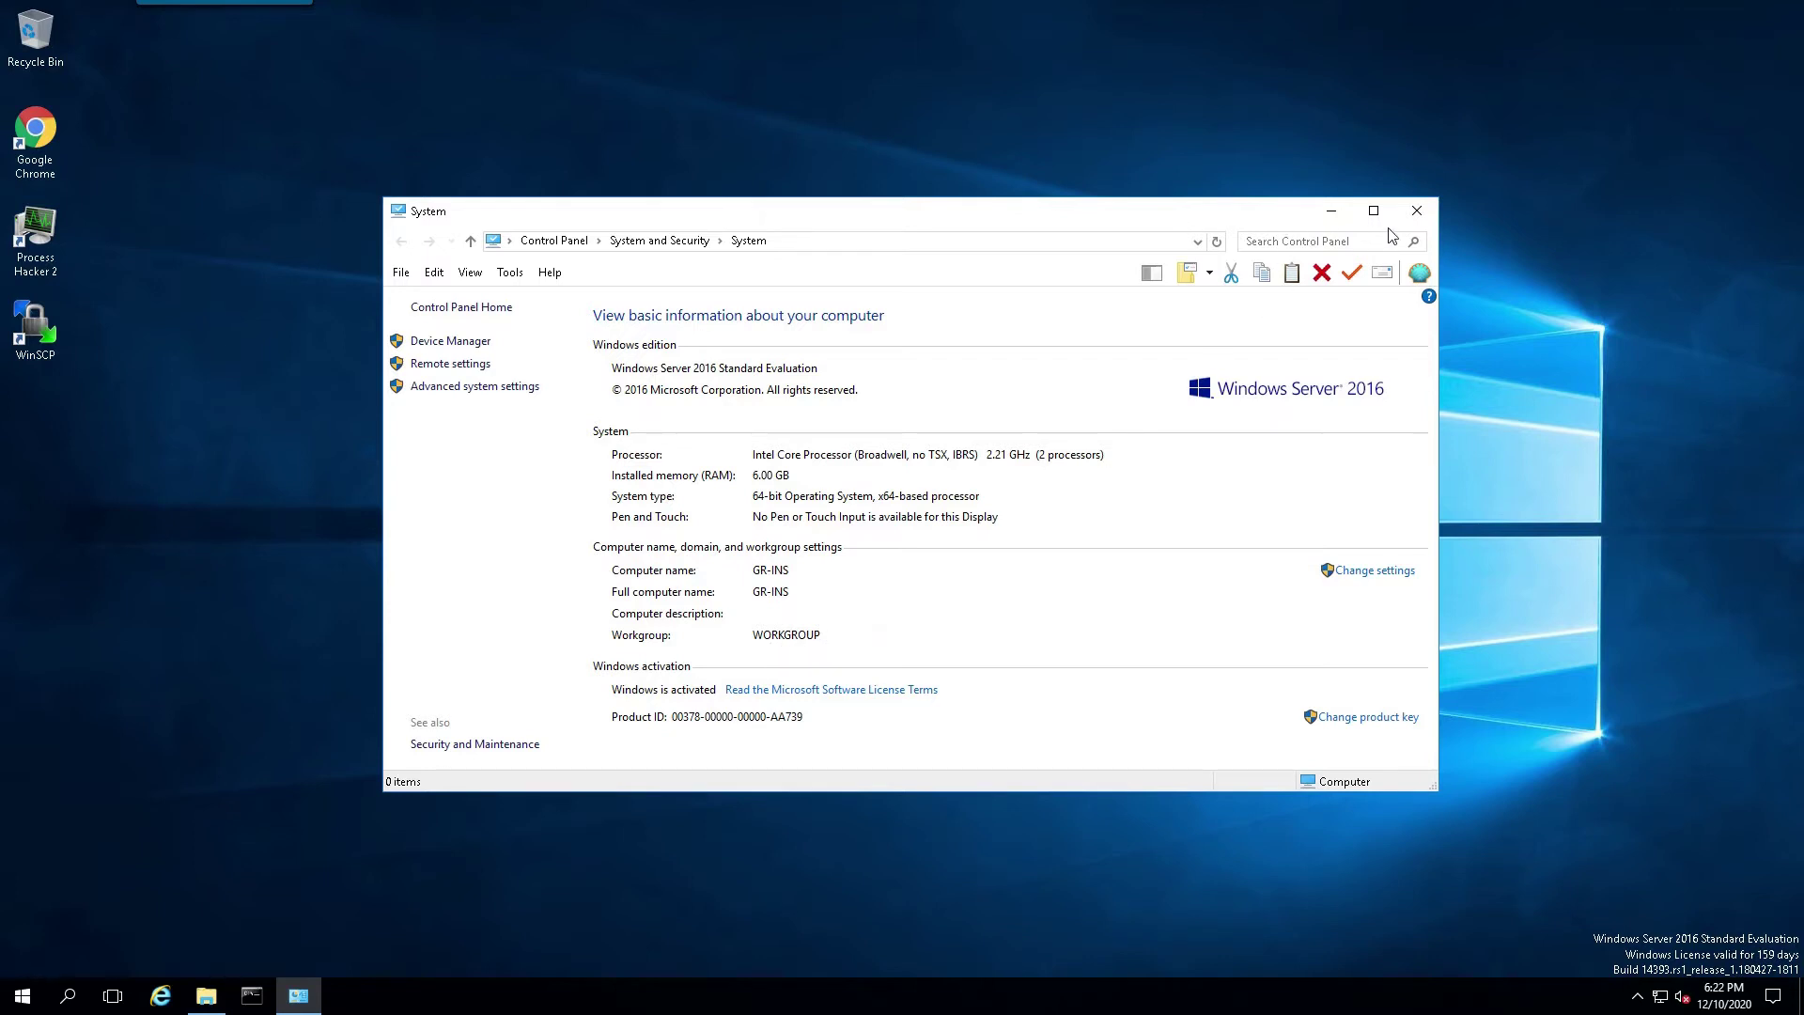
pyautogui.click(1417, 213)
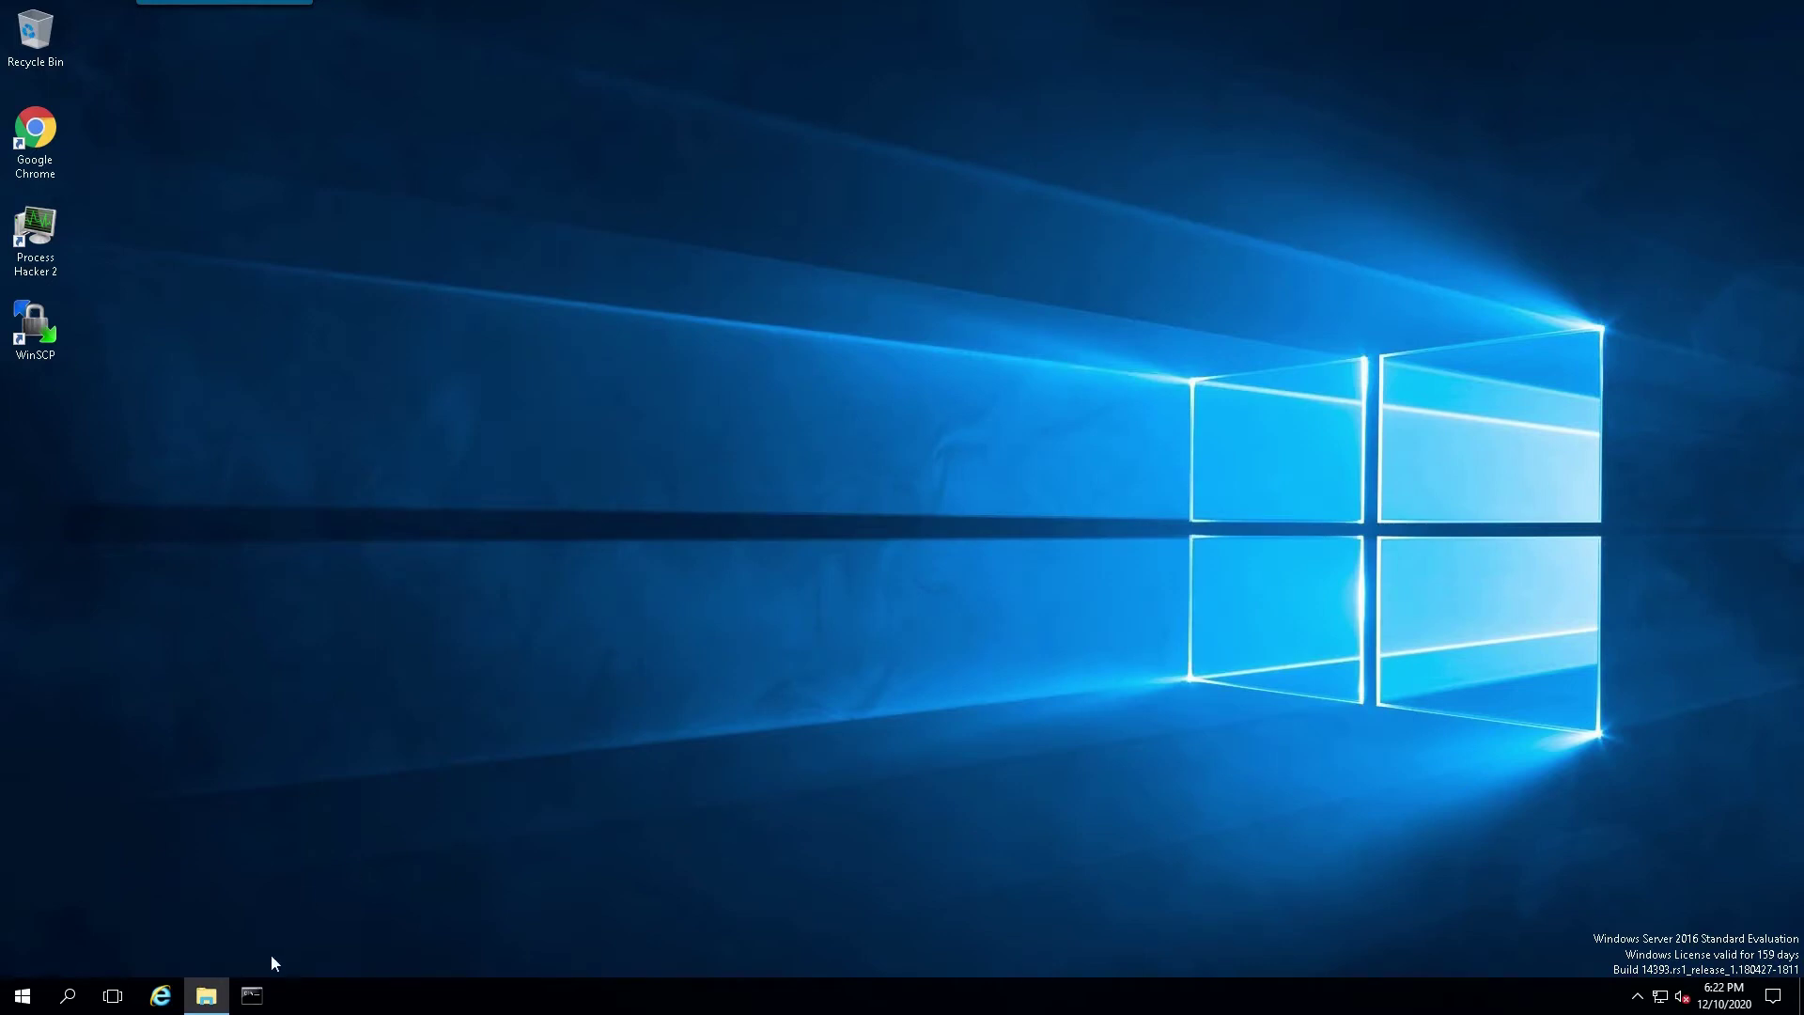
# Step: Launch AVEVA setup from the CD drive and install .NET Framework 4.7.2 with a restart
pyautogui.click(208, 998)
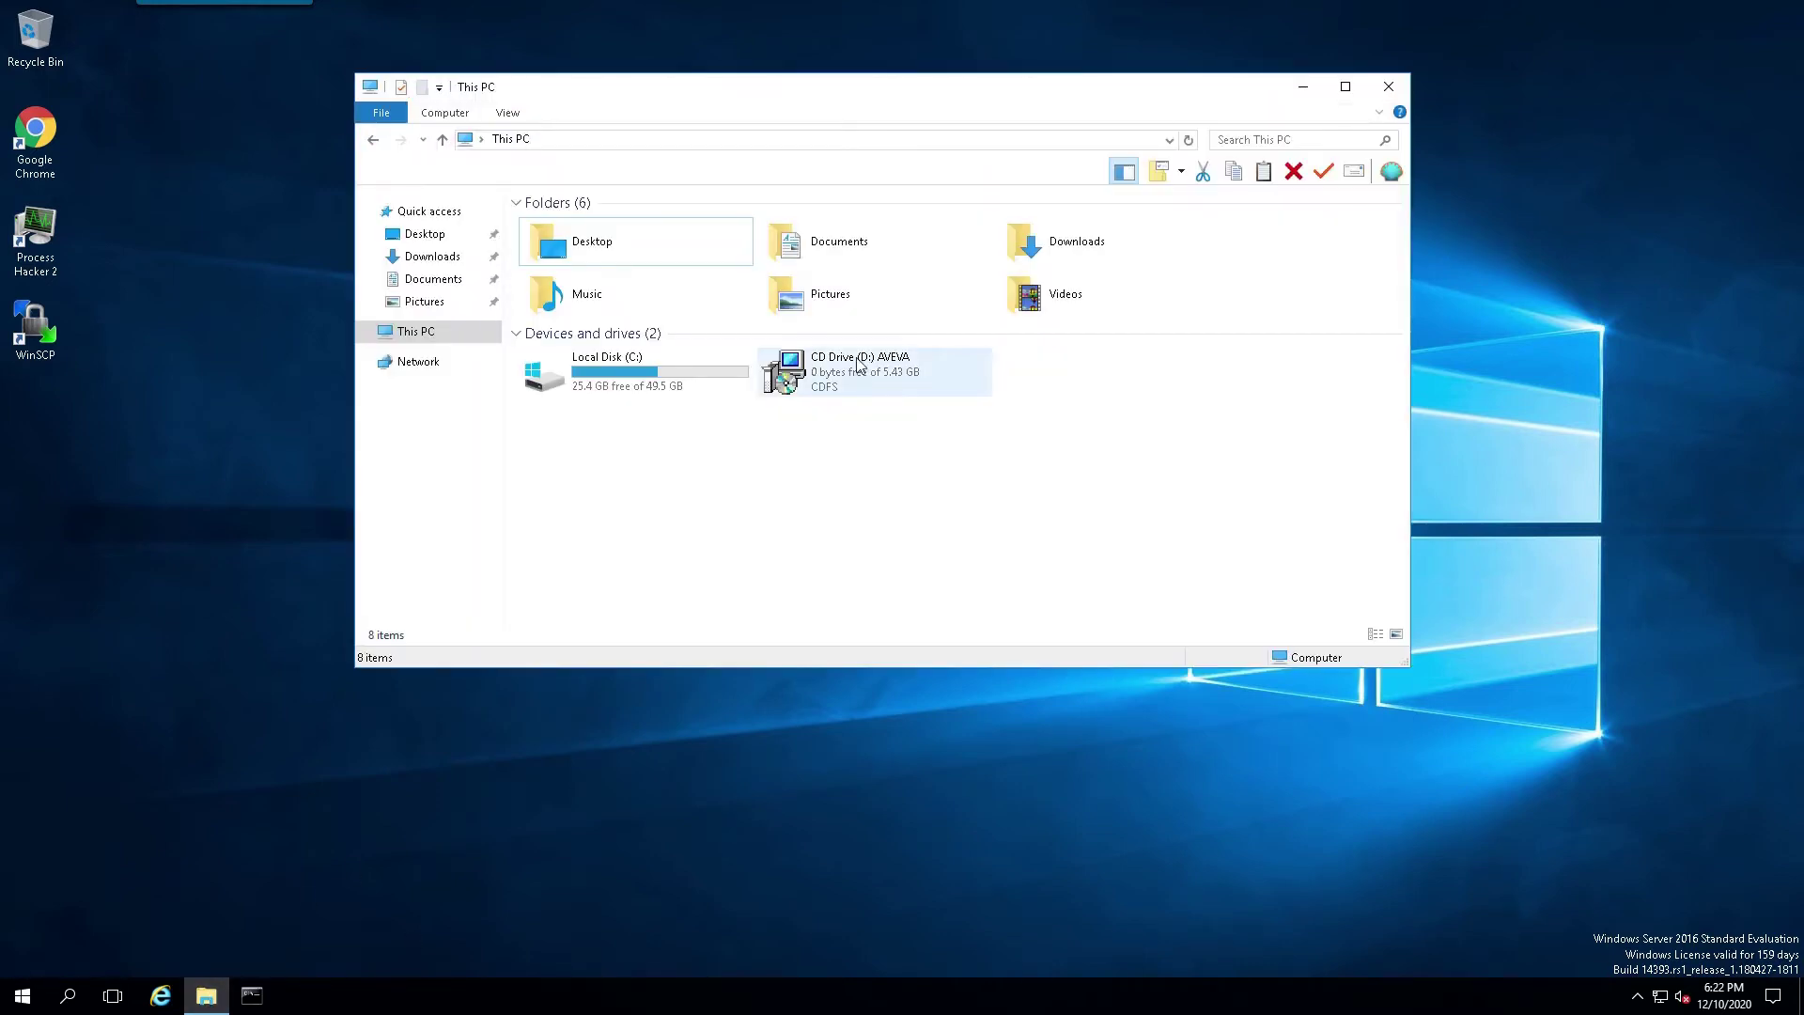
pyautogui.doubleClick(837, 375)
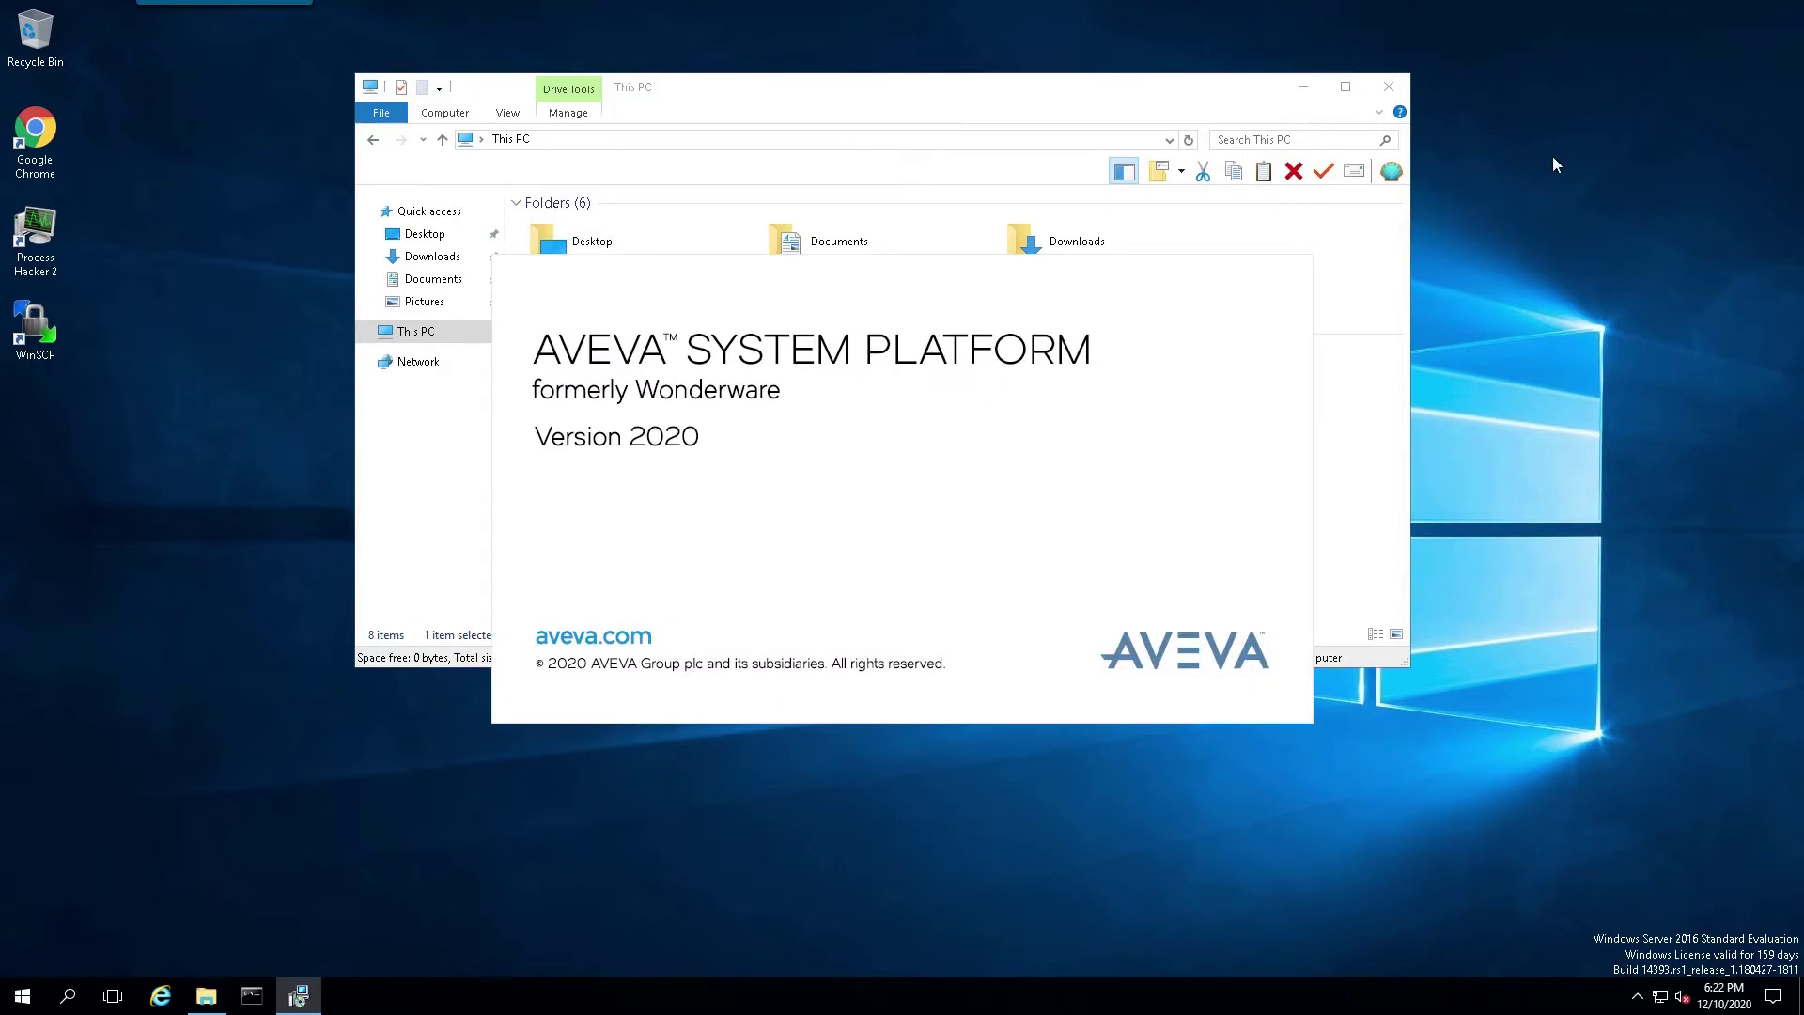
pyautogui.click(1389, 85)
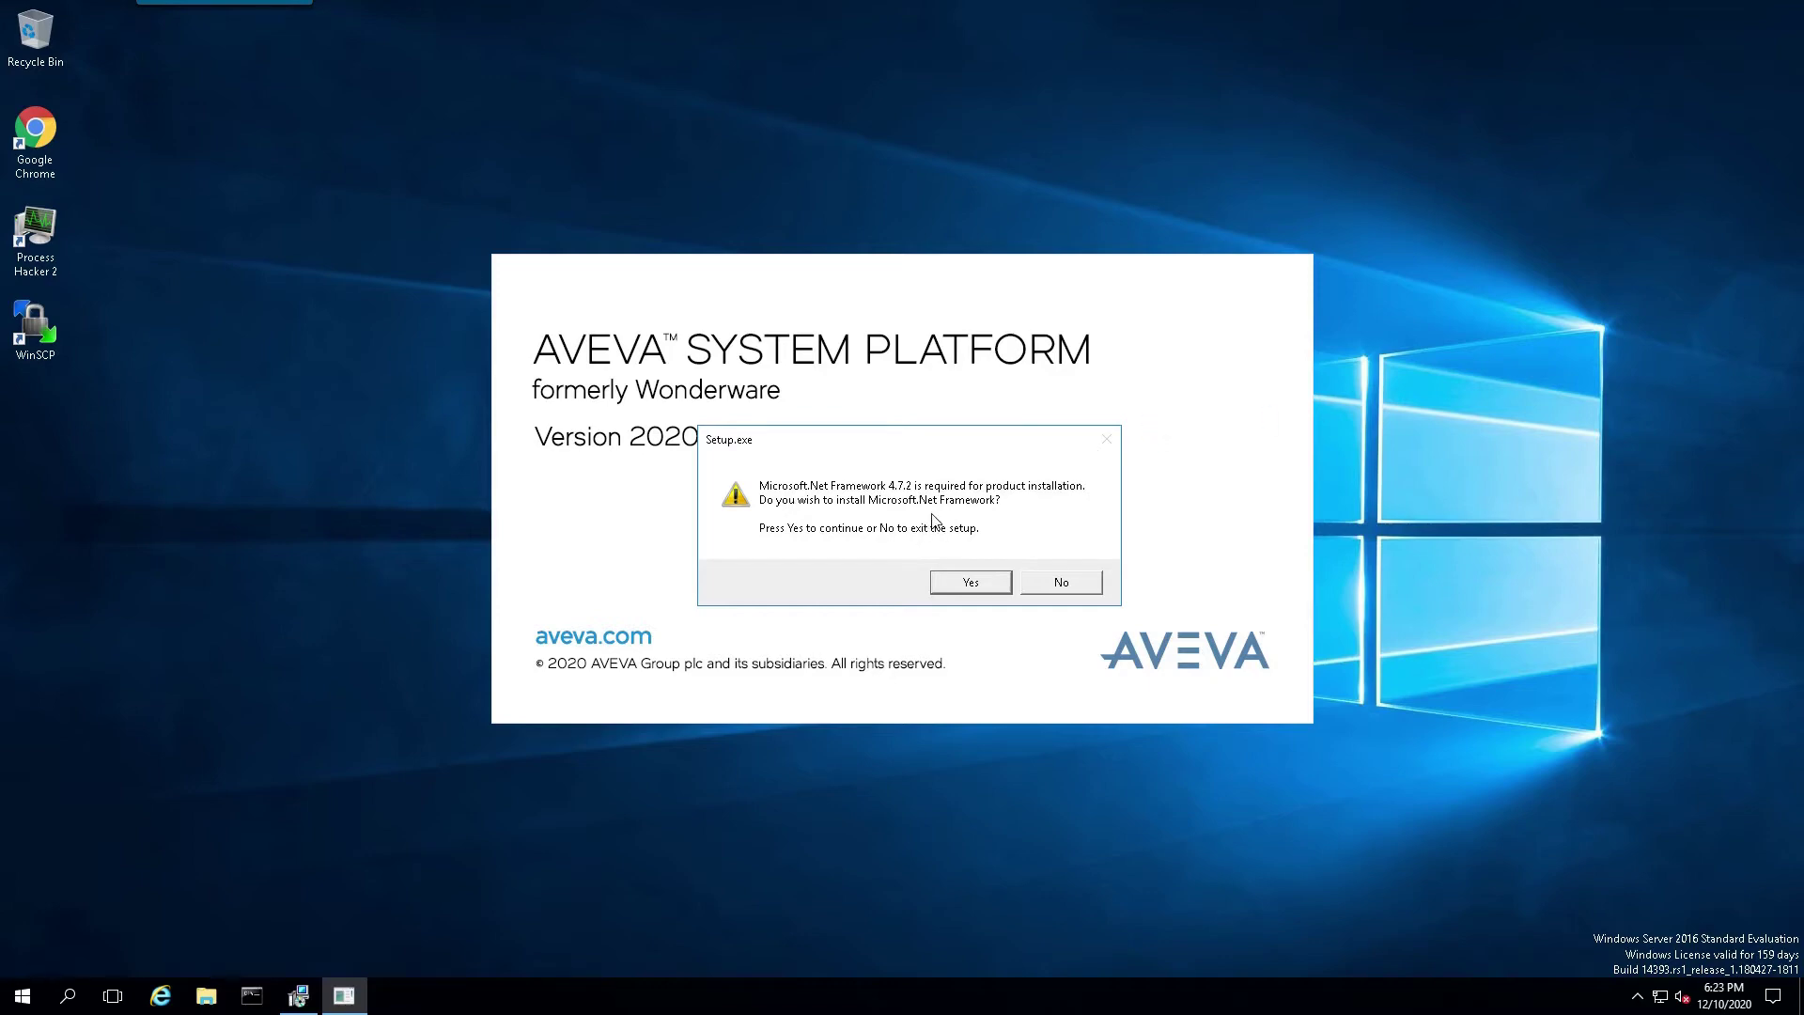
pyautogui.click(968, 584)
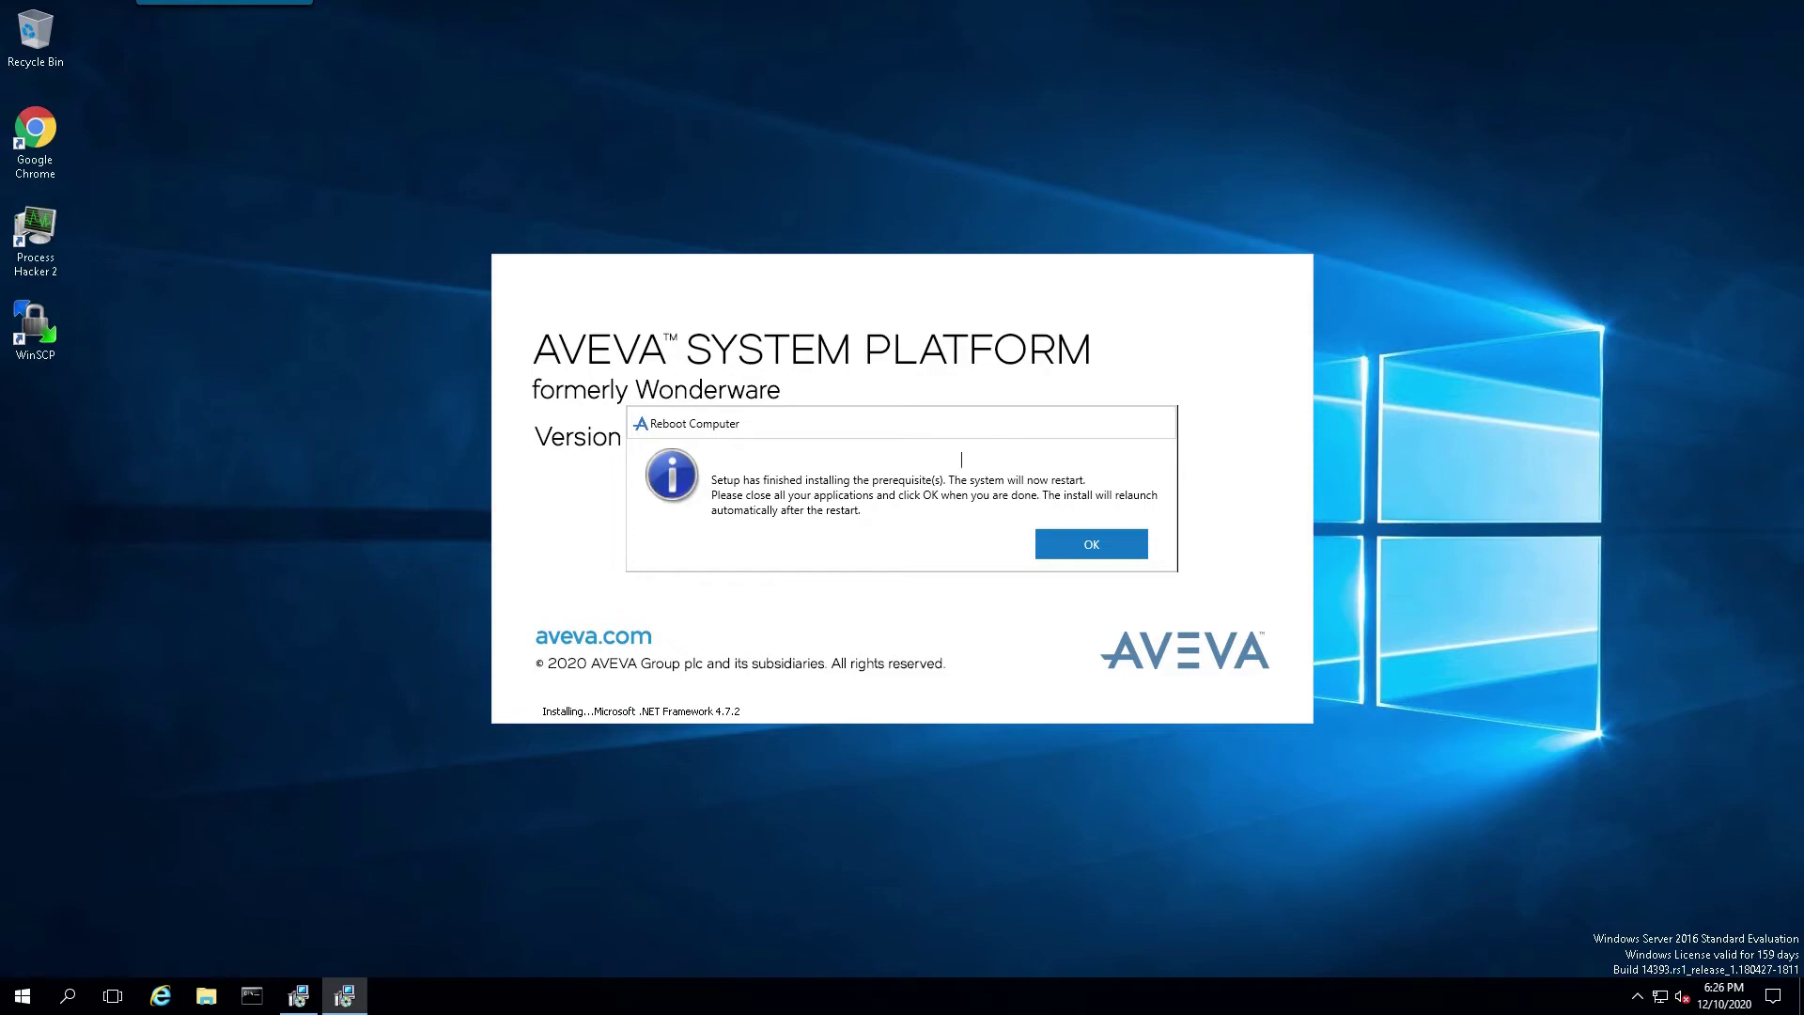
pyautogui.click(1081, 545)
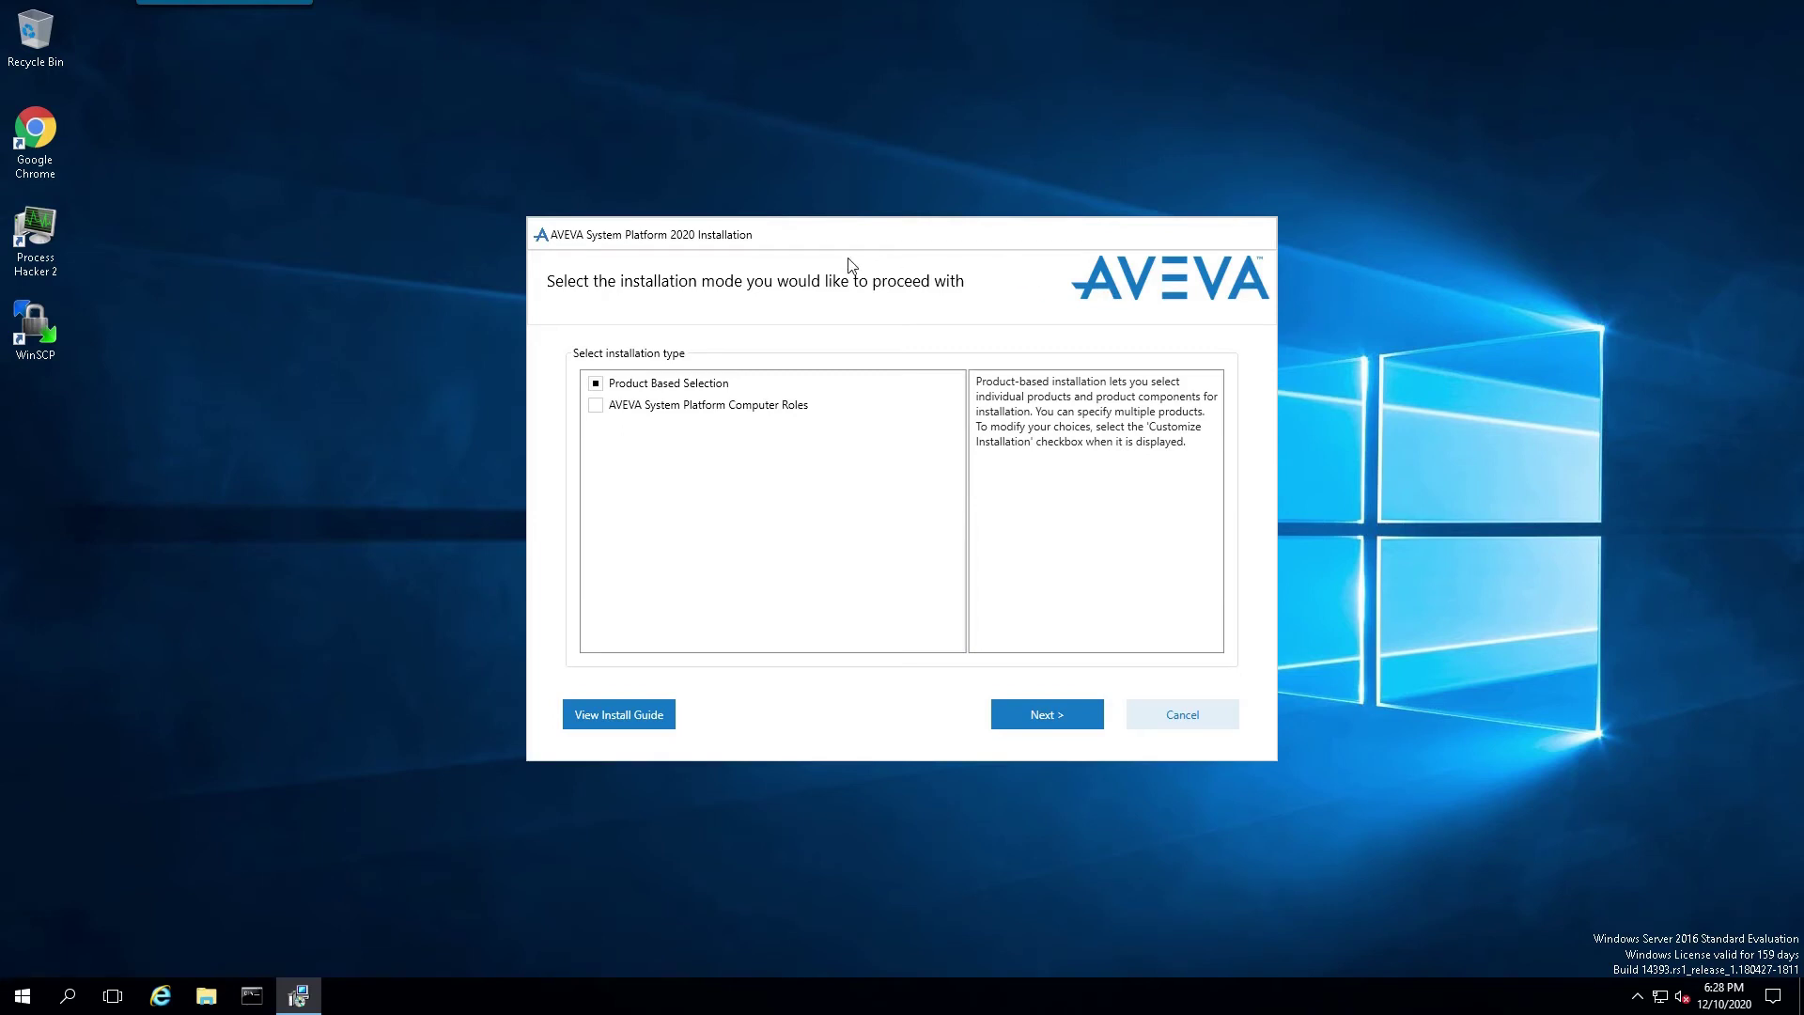
# Step: Choose Product Based Selection with Application Server, InTouch HMI and Enterprise Licensing Platform
pyautogui.click(1030, 719)
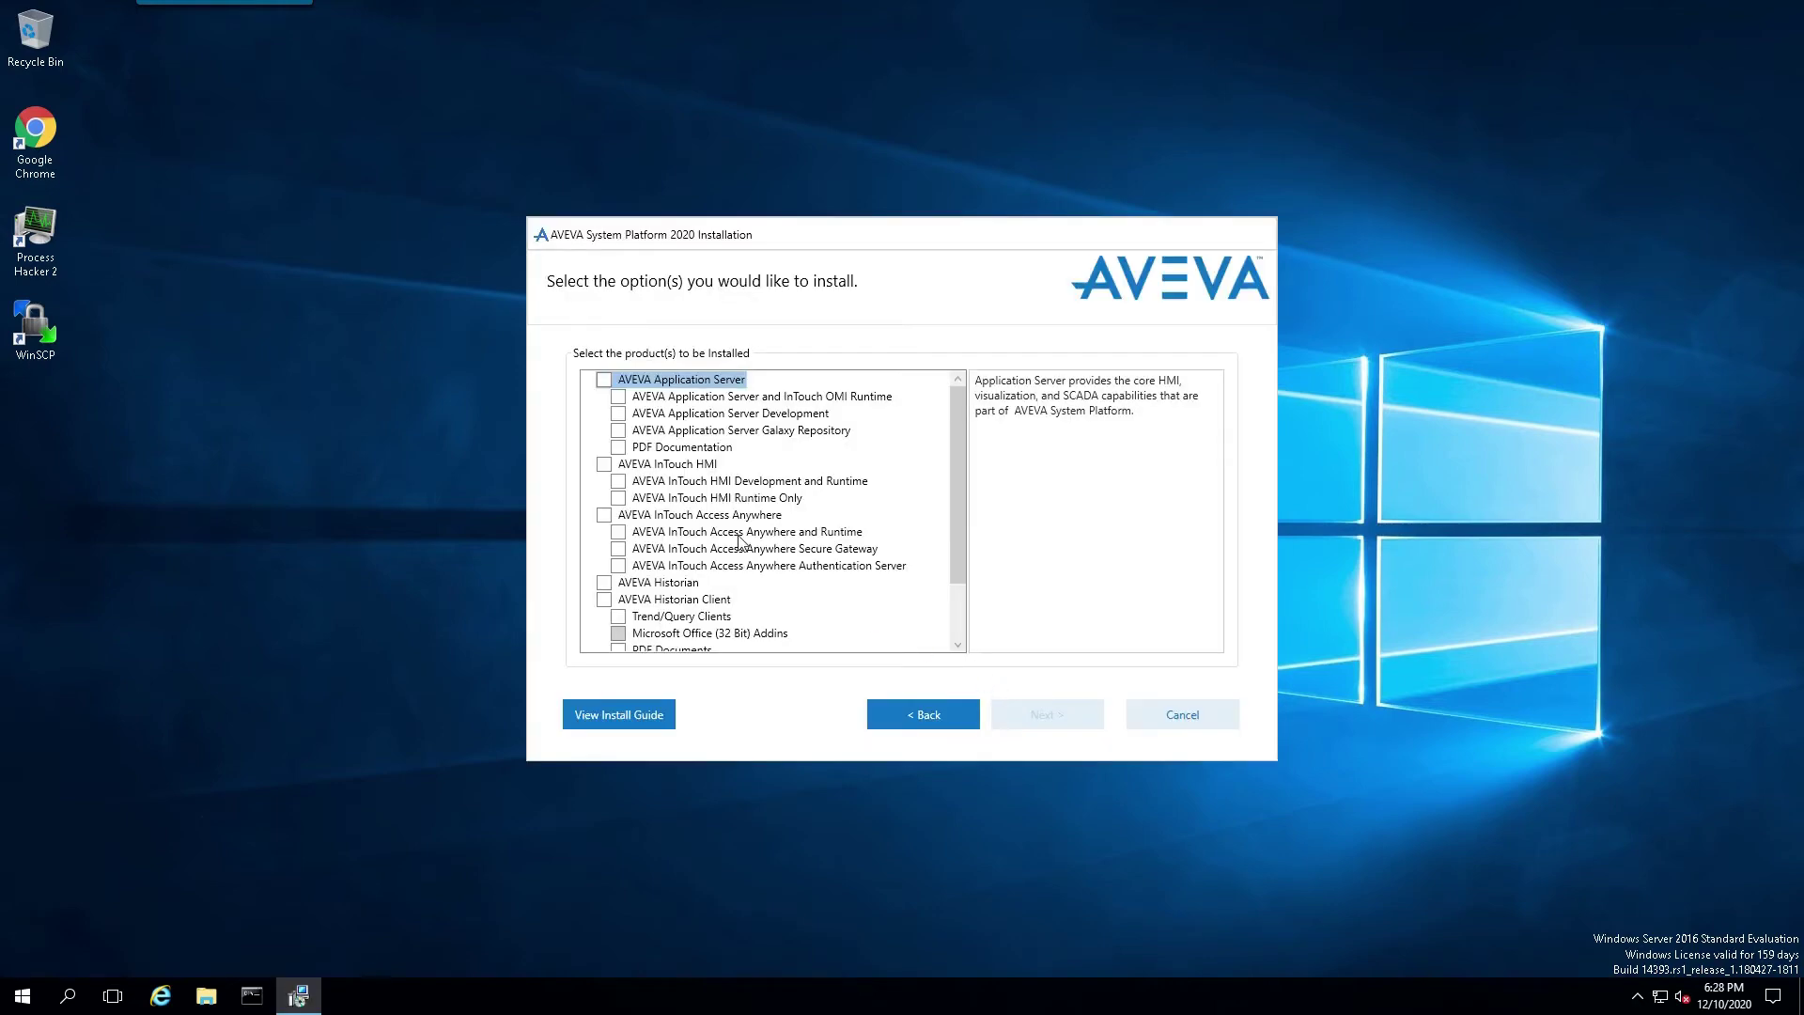
pyautogui.click(604, 381)
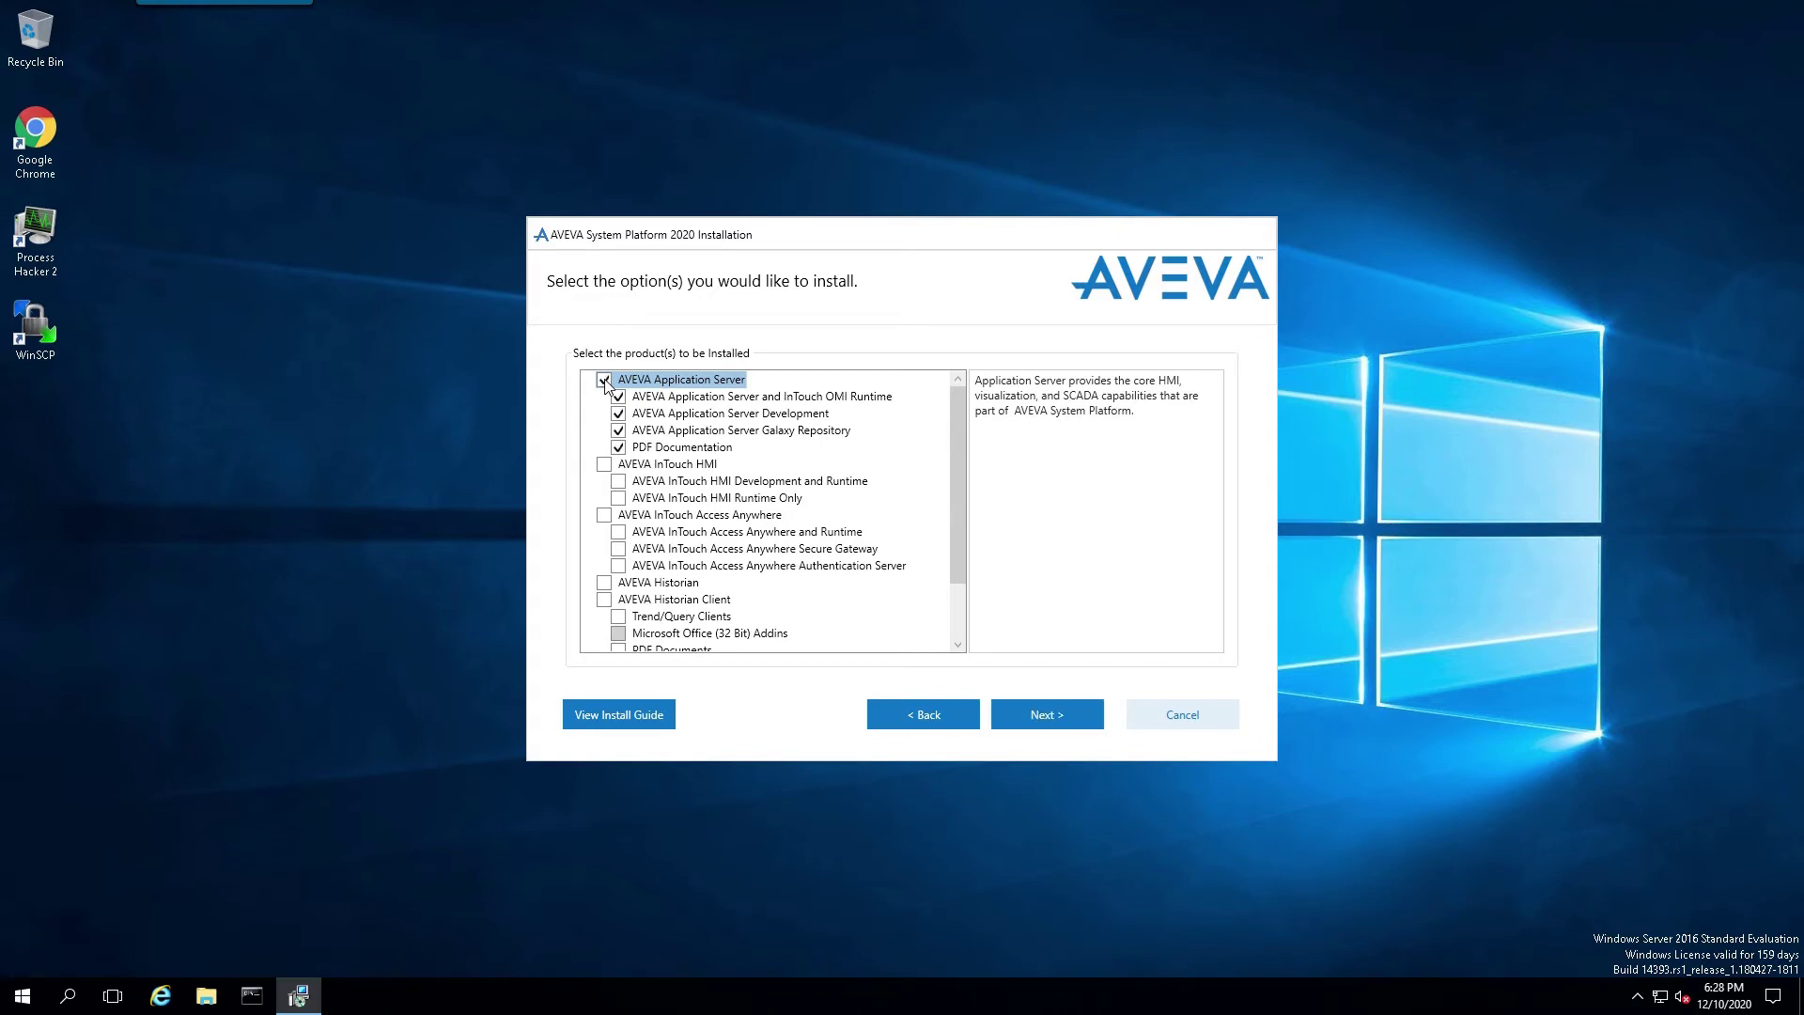
pyautogui.click(604, 465)
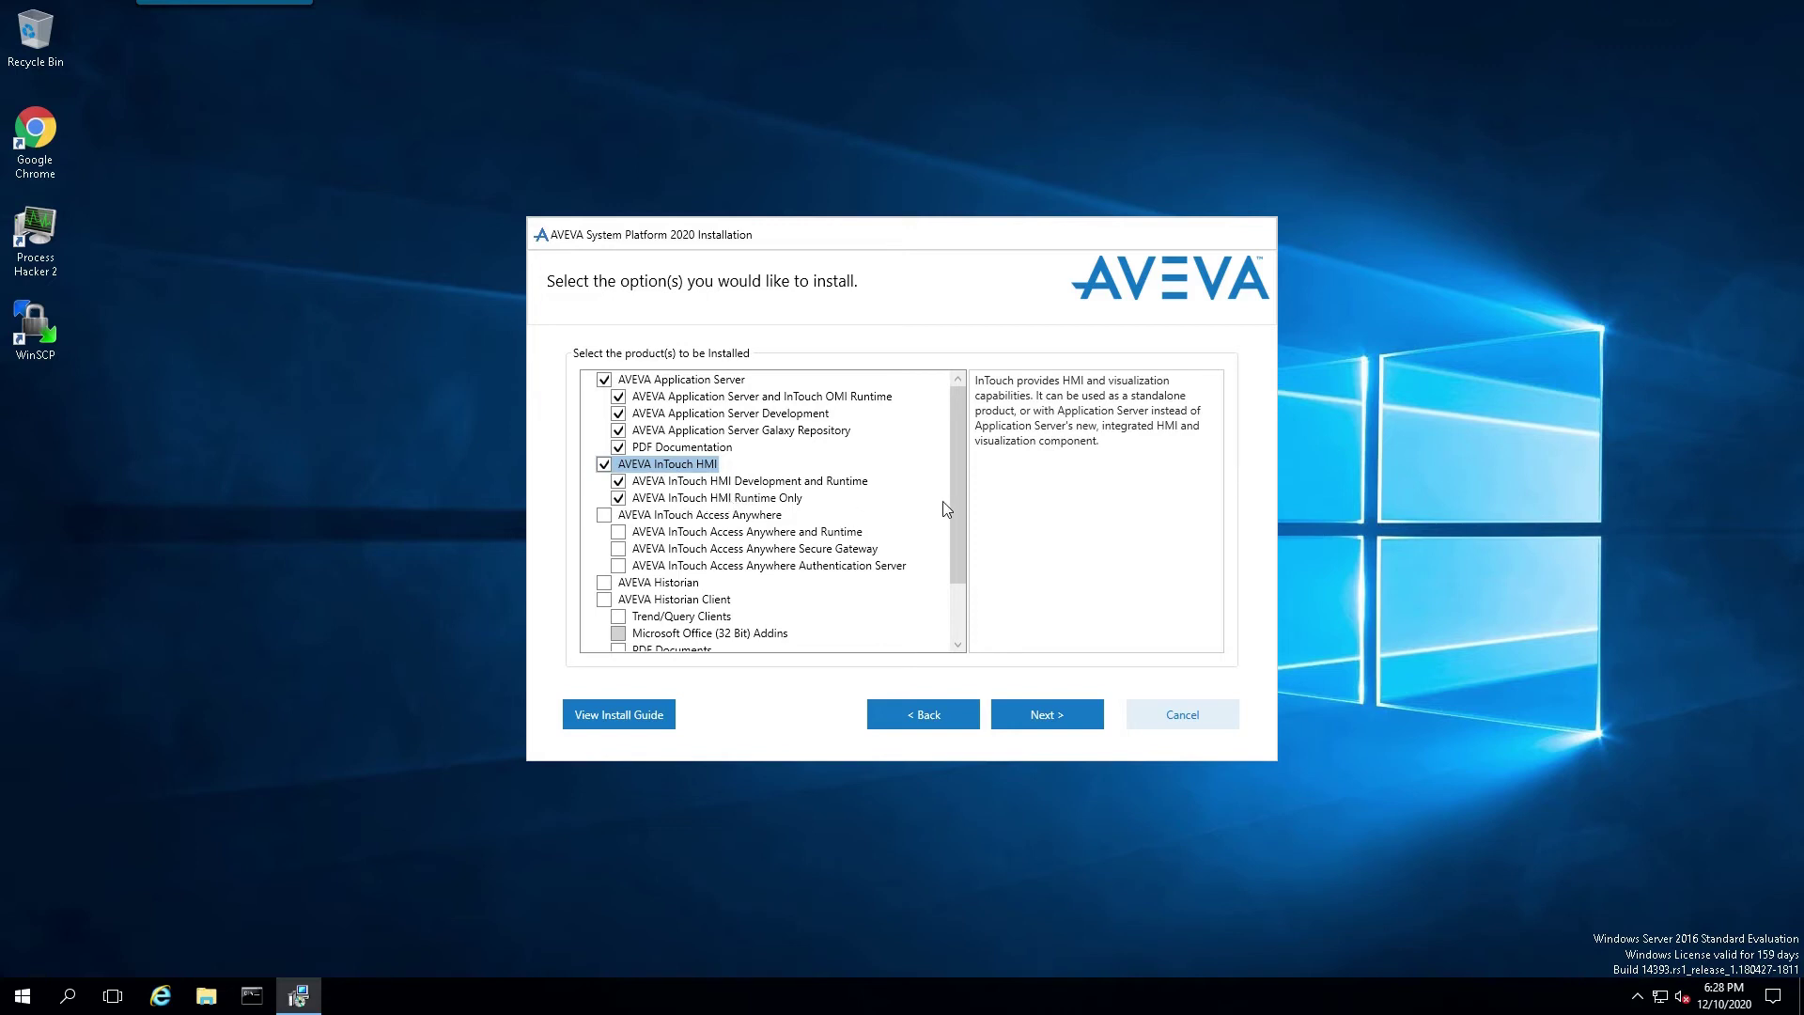
pyautogui.moveTo(951, 522); pyautogui.dragTo(960, 607)
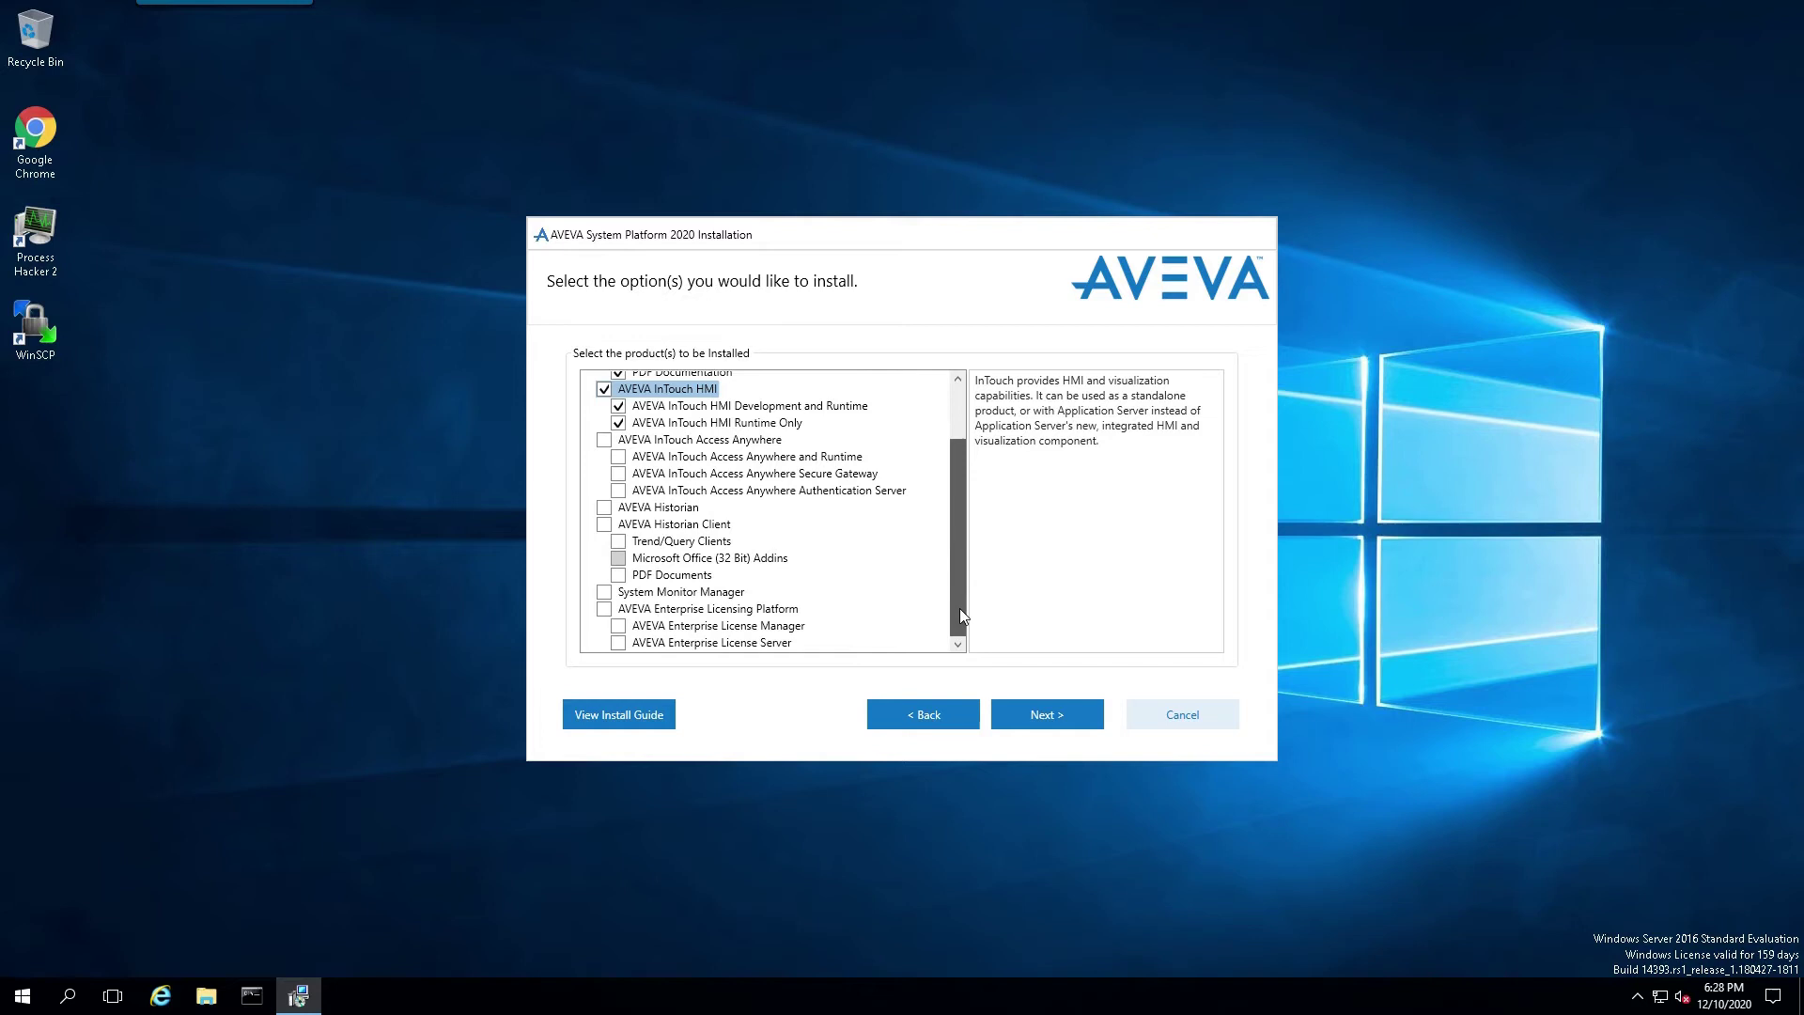
pyautogui.click(604, 609)
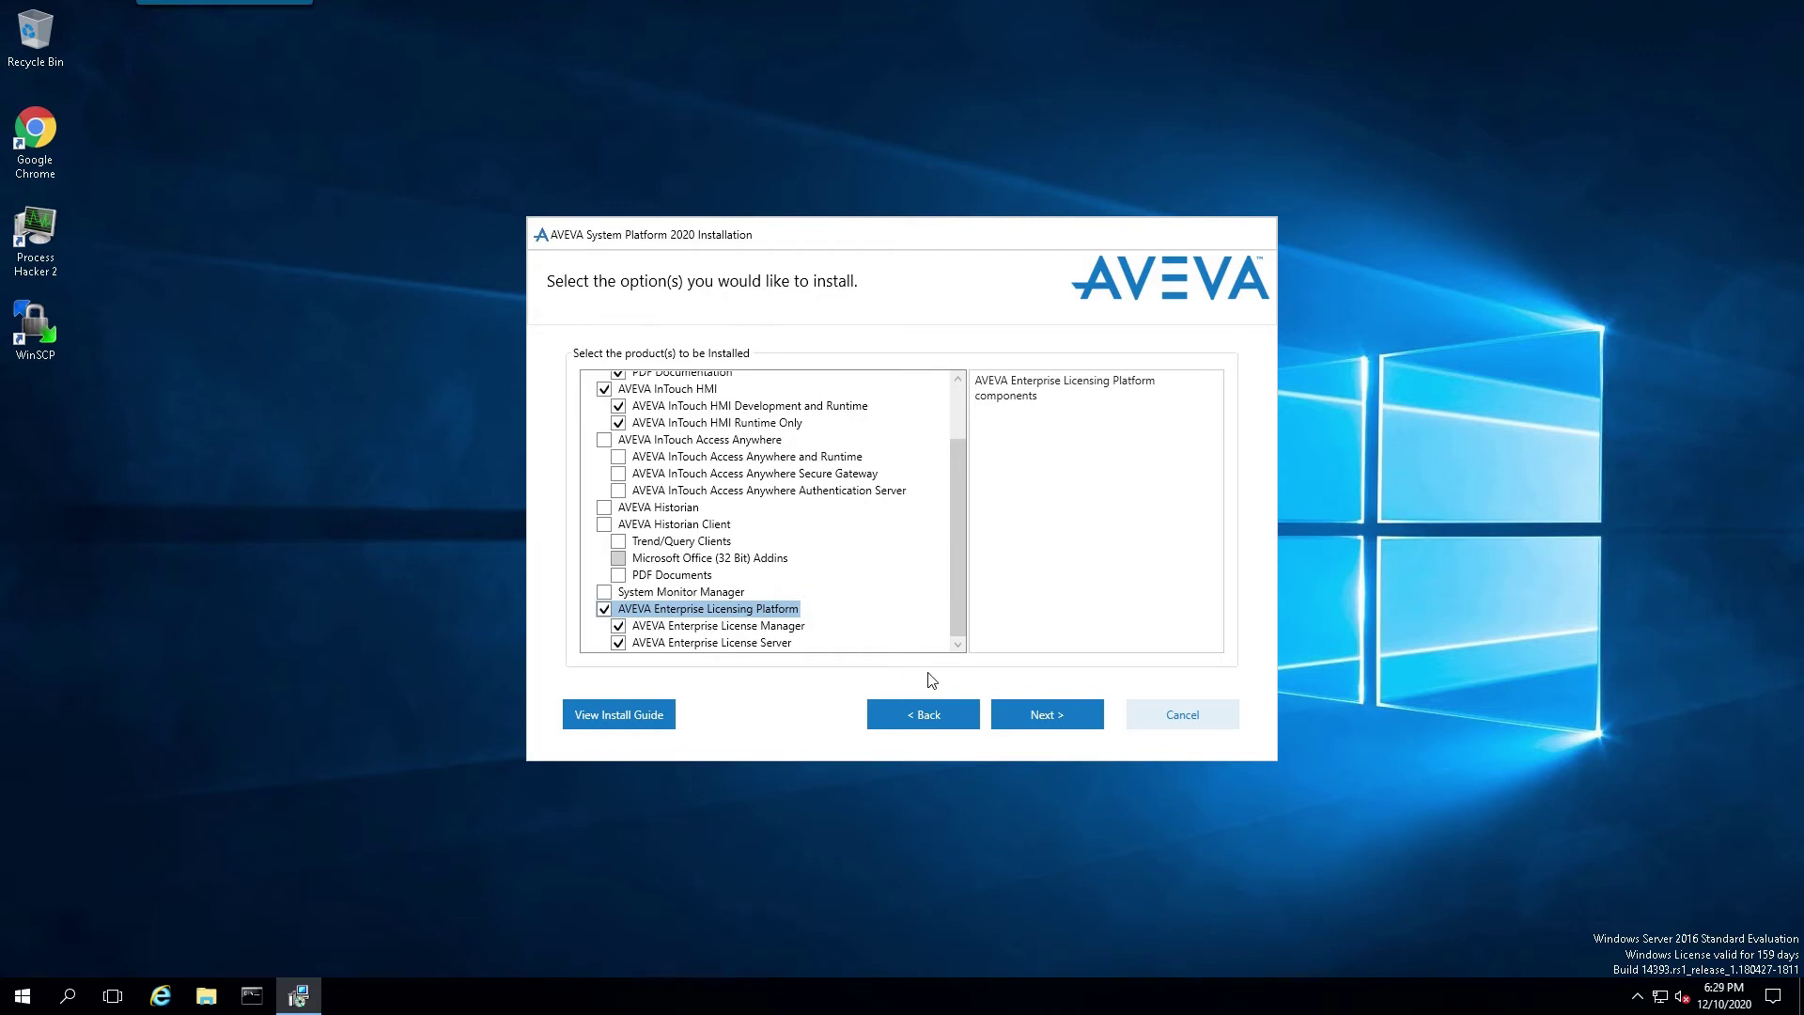
# Step: Review and accept the product summary for C:\Program Files (x86)
pyautogui.click(1049, 715)
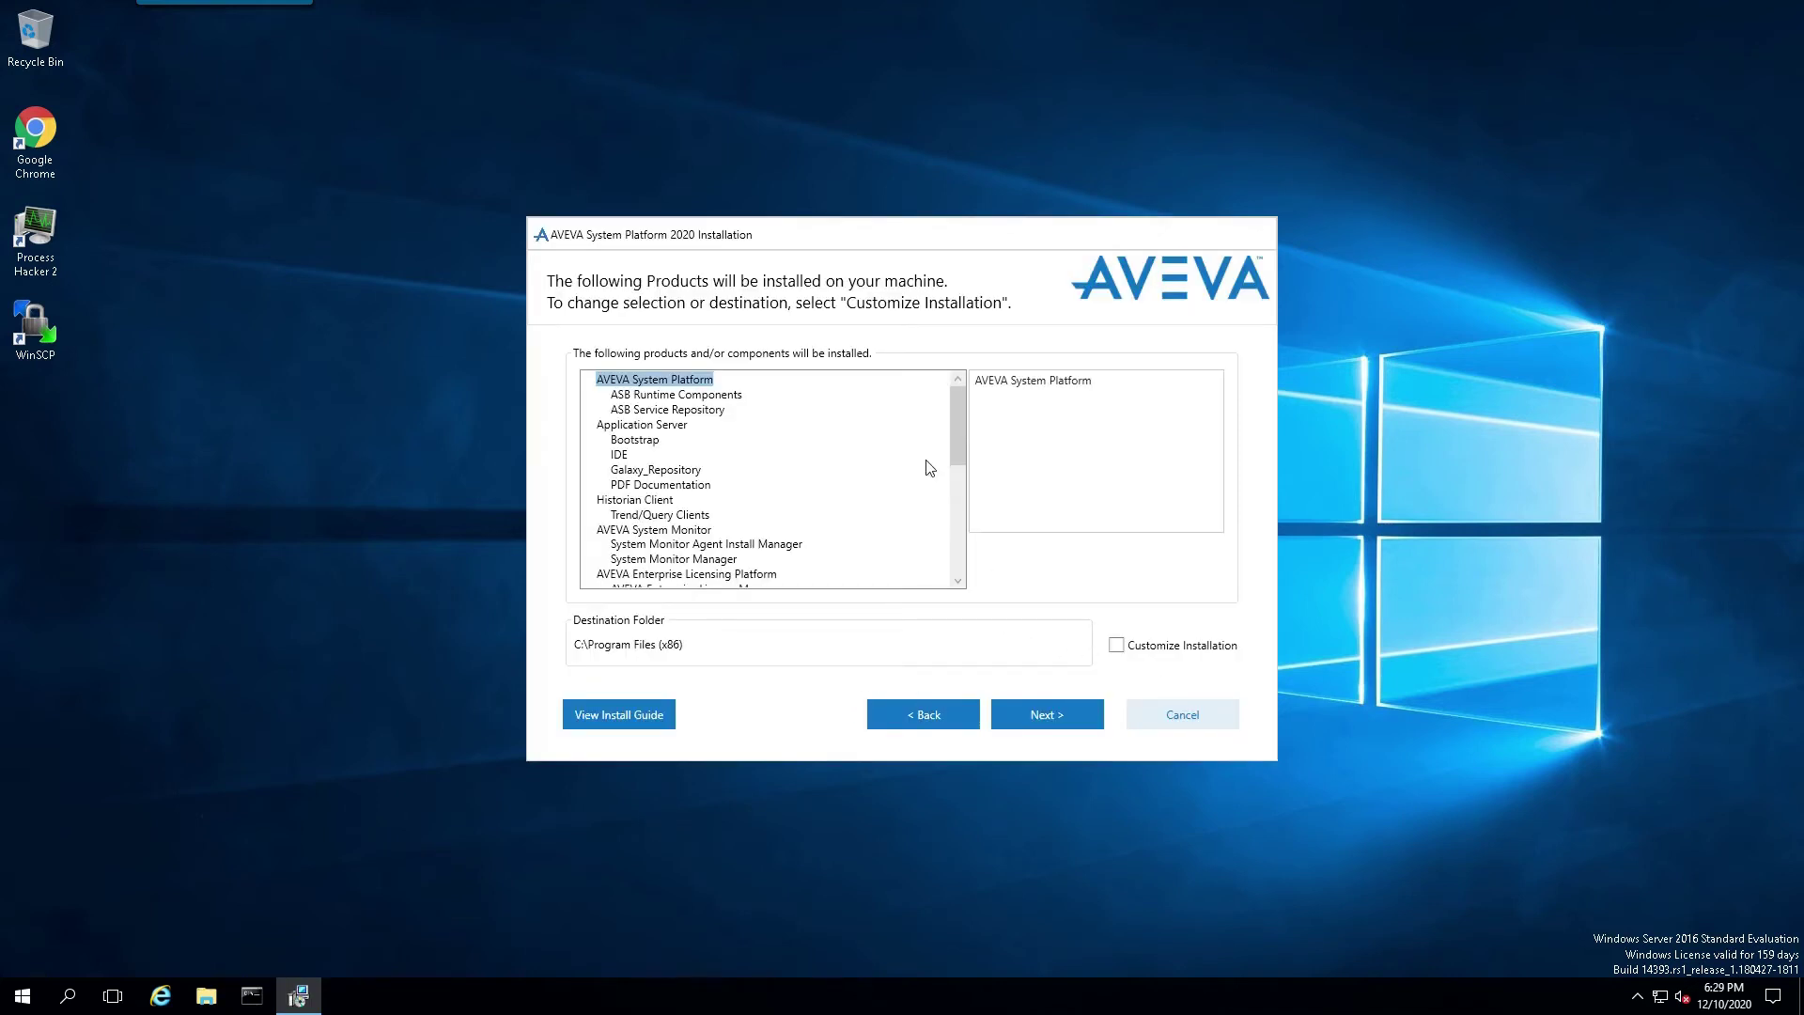
pyautogui.moveTo(957, 419); pyautogui.dragTo(952, 581)
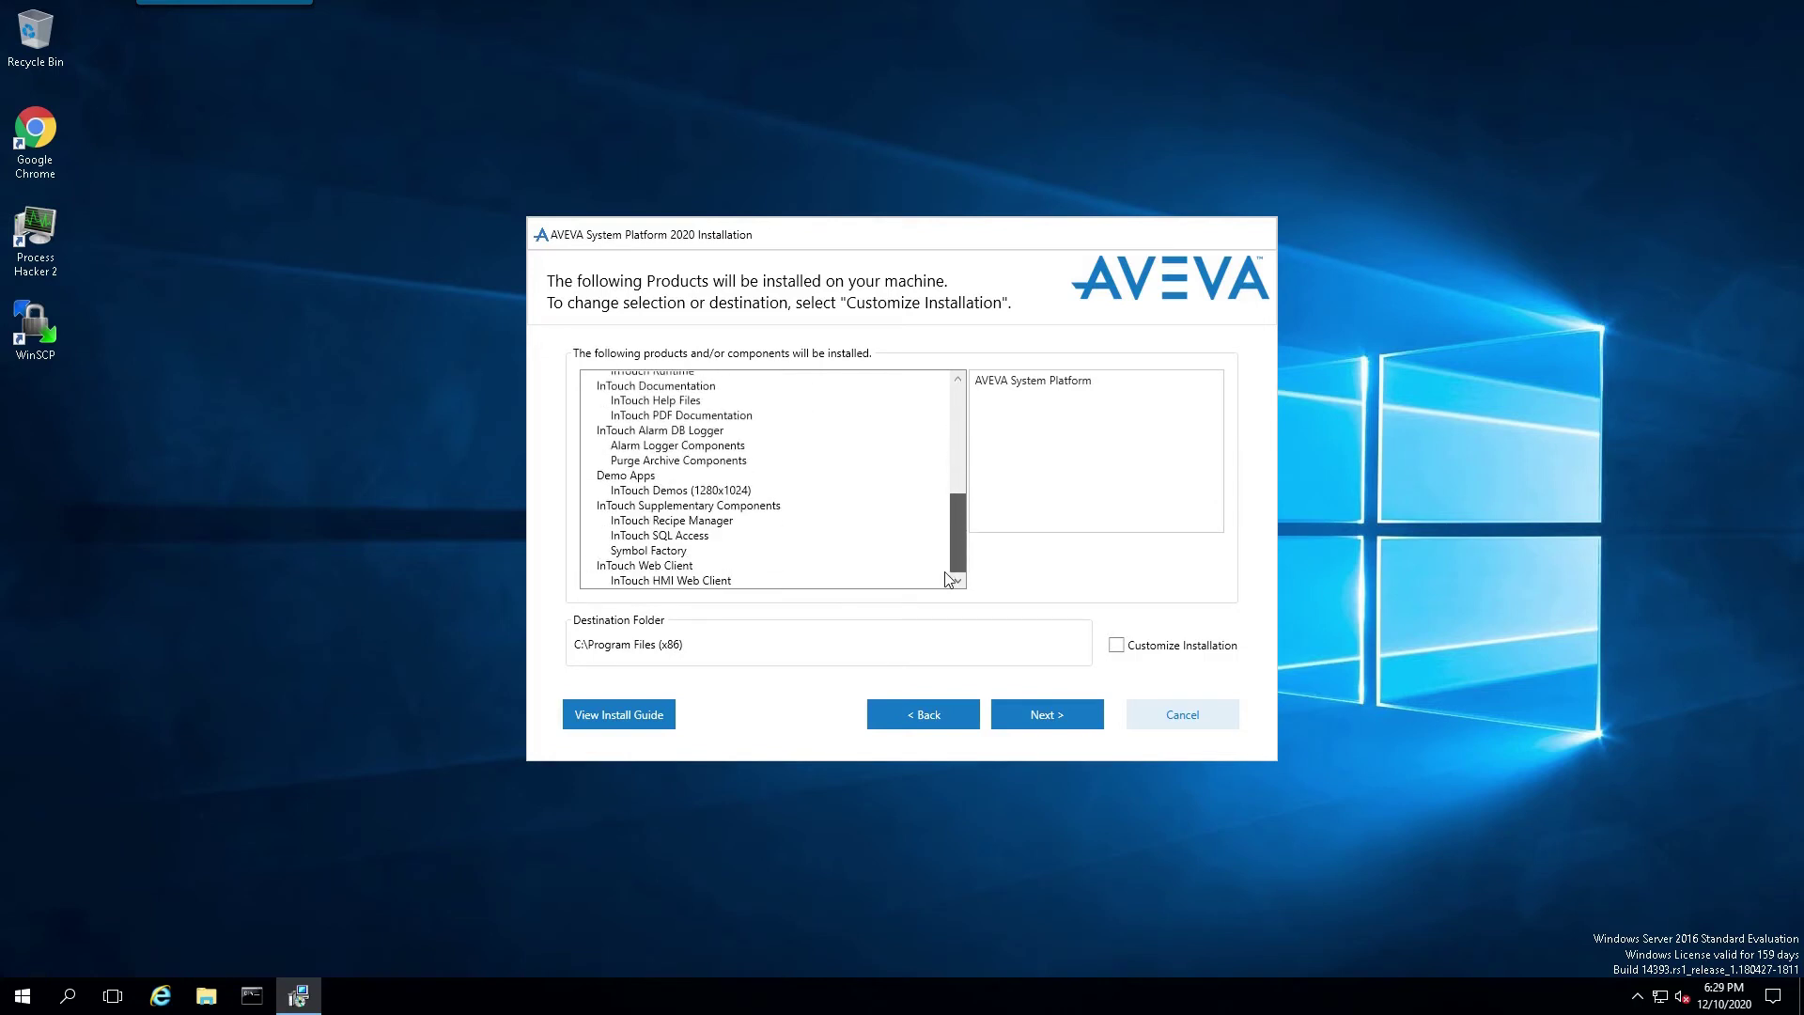
pyautogui.click(1065, 718)
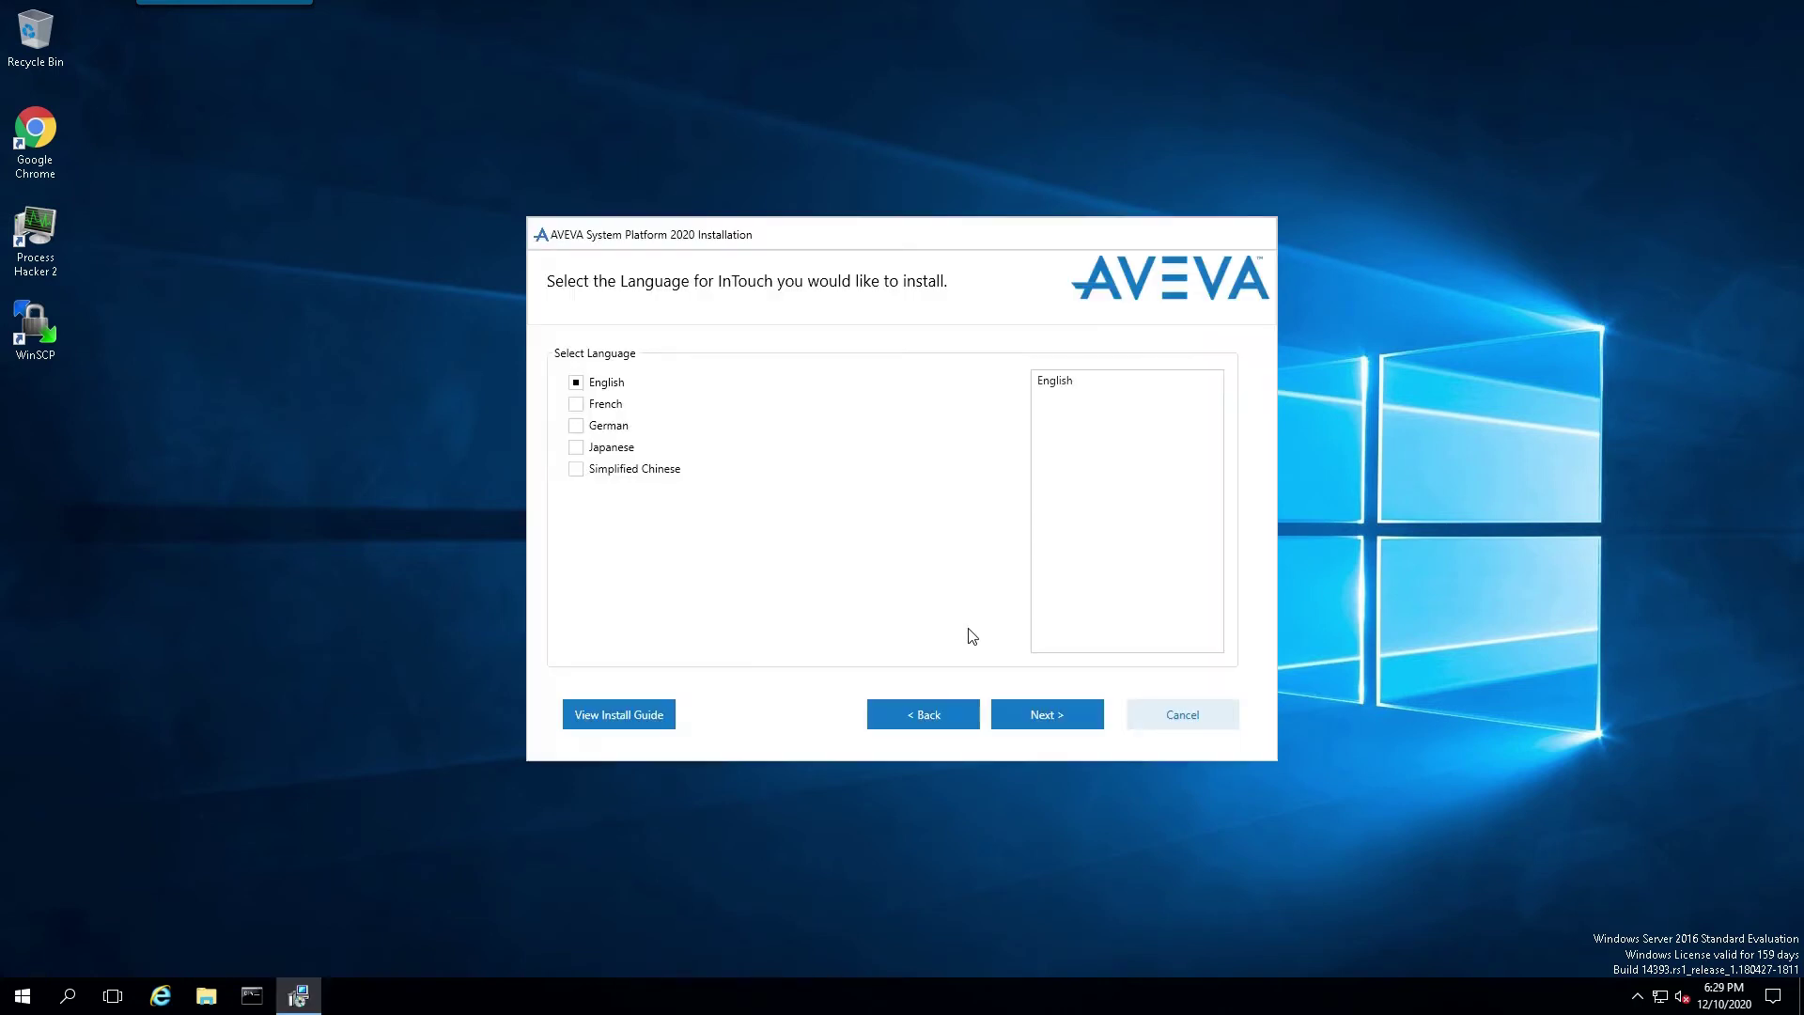
# Step: Keep English as the InTouch language and accept the license agreement
pyautogui.click(1051, 718)
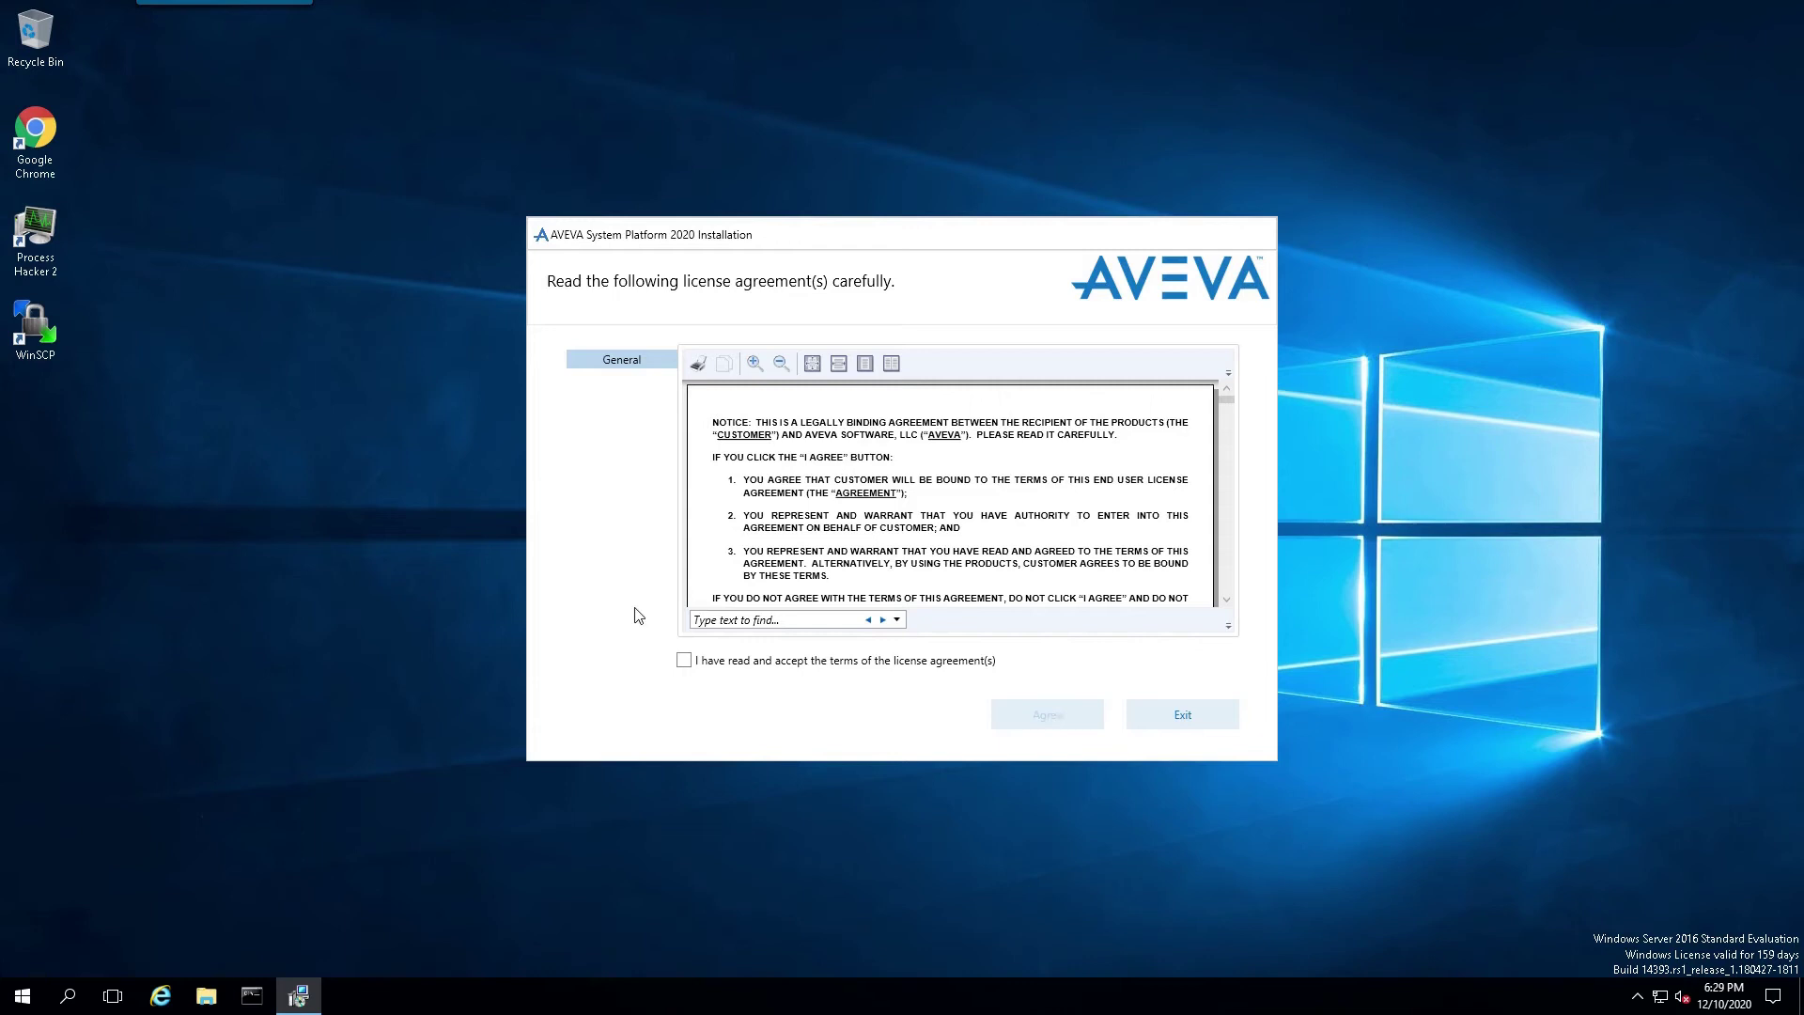
pyautogui.click(683, 662)
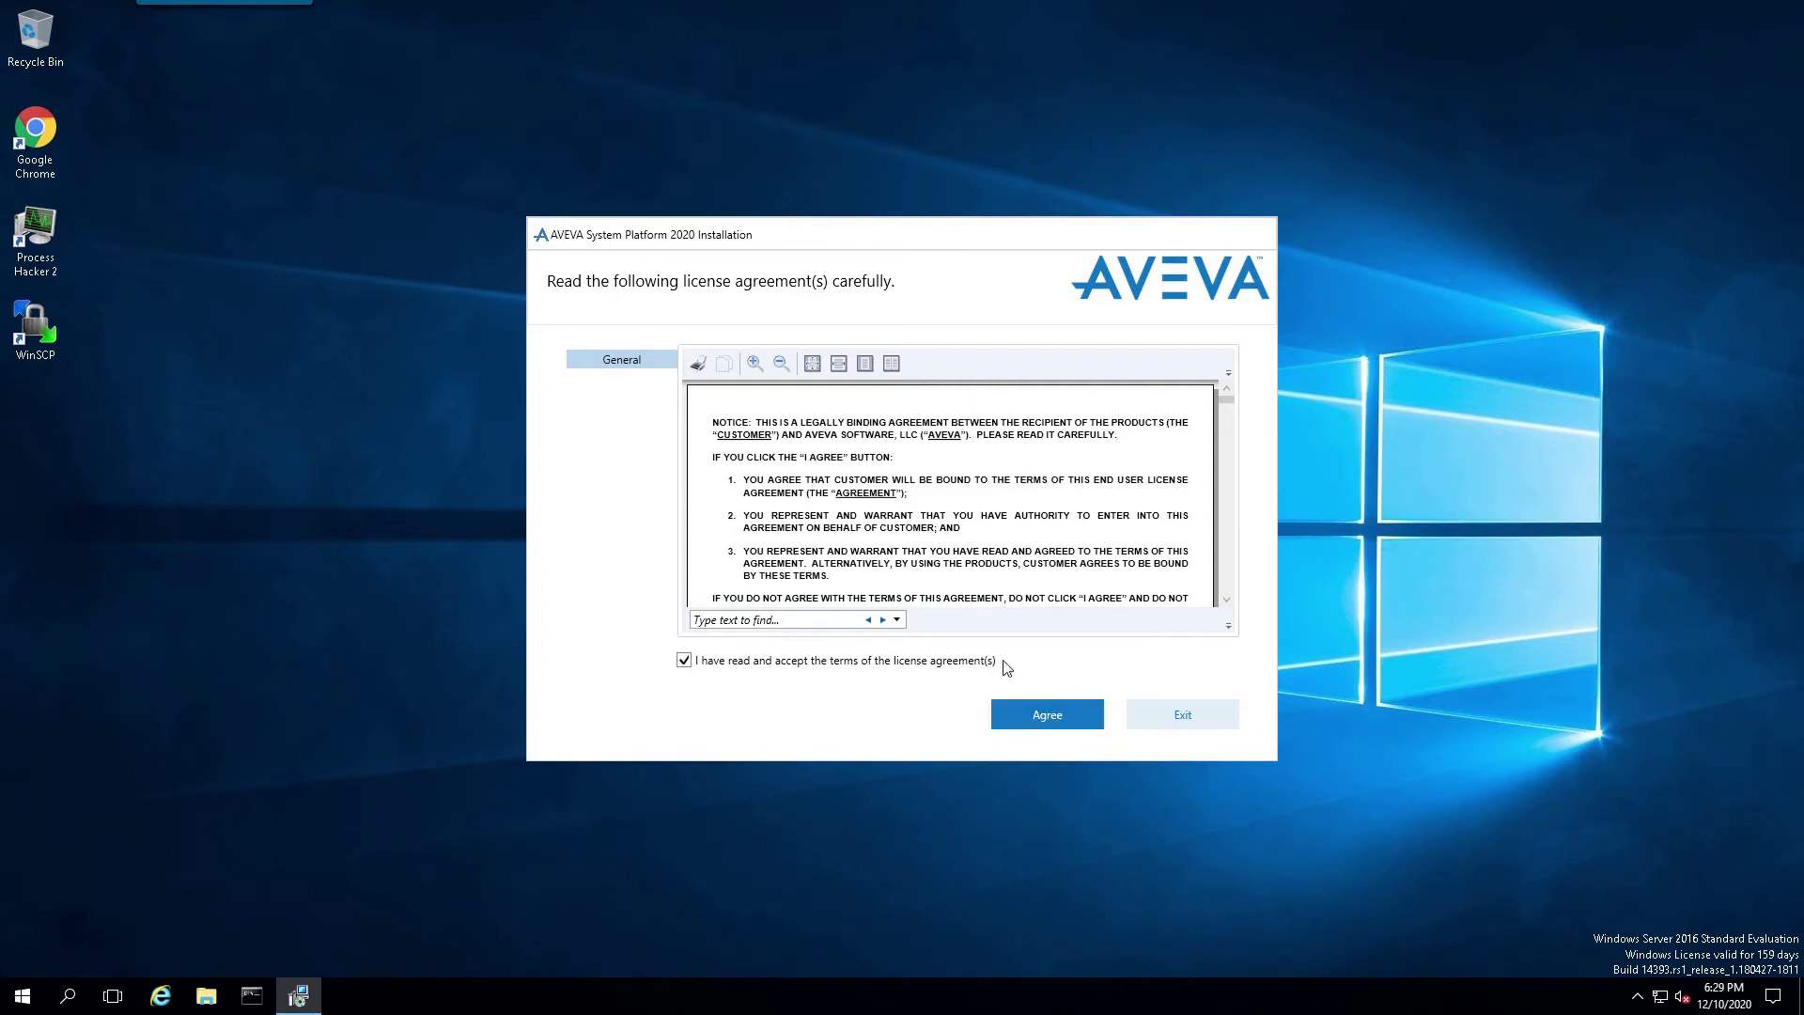
pyautogui.click(1047, 714)
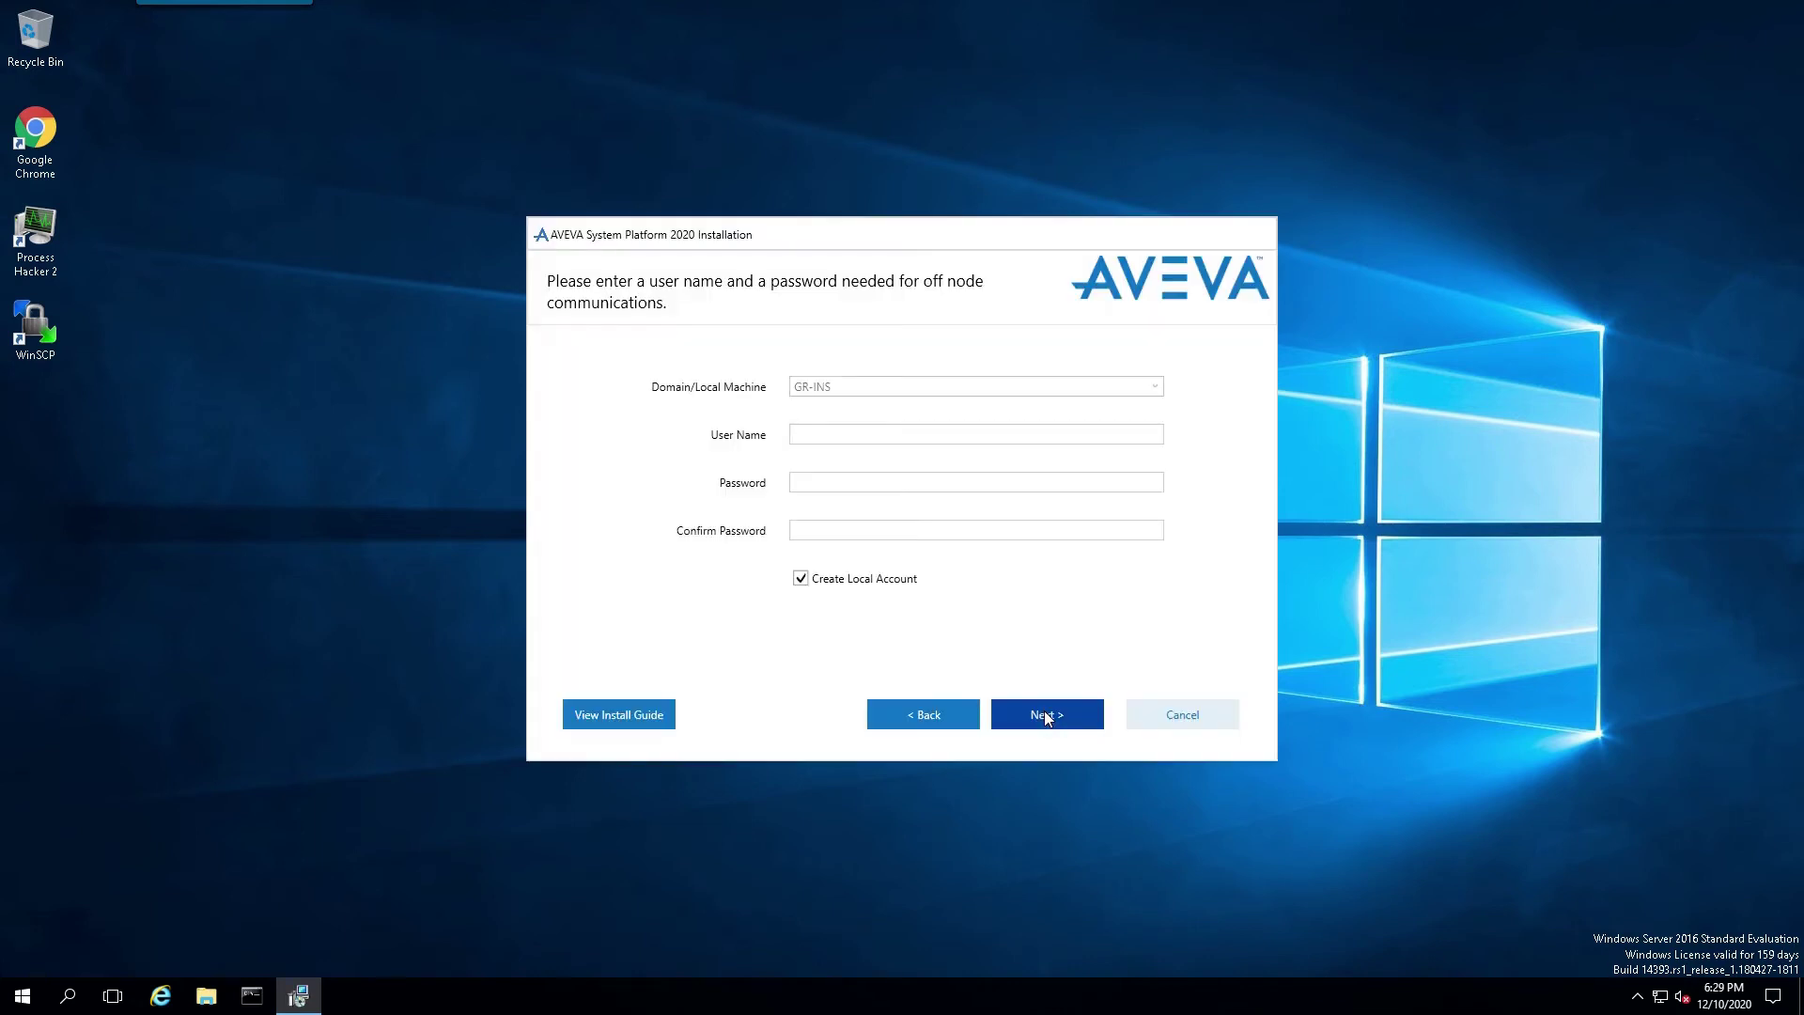
# Step: Set the off-node account to existing user wwadmin with its password, accepting the password-policy warning
pyautogui.click(828, 432)
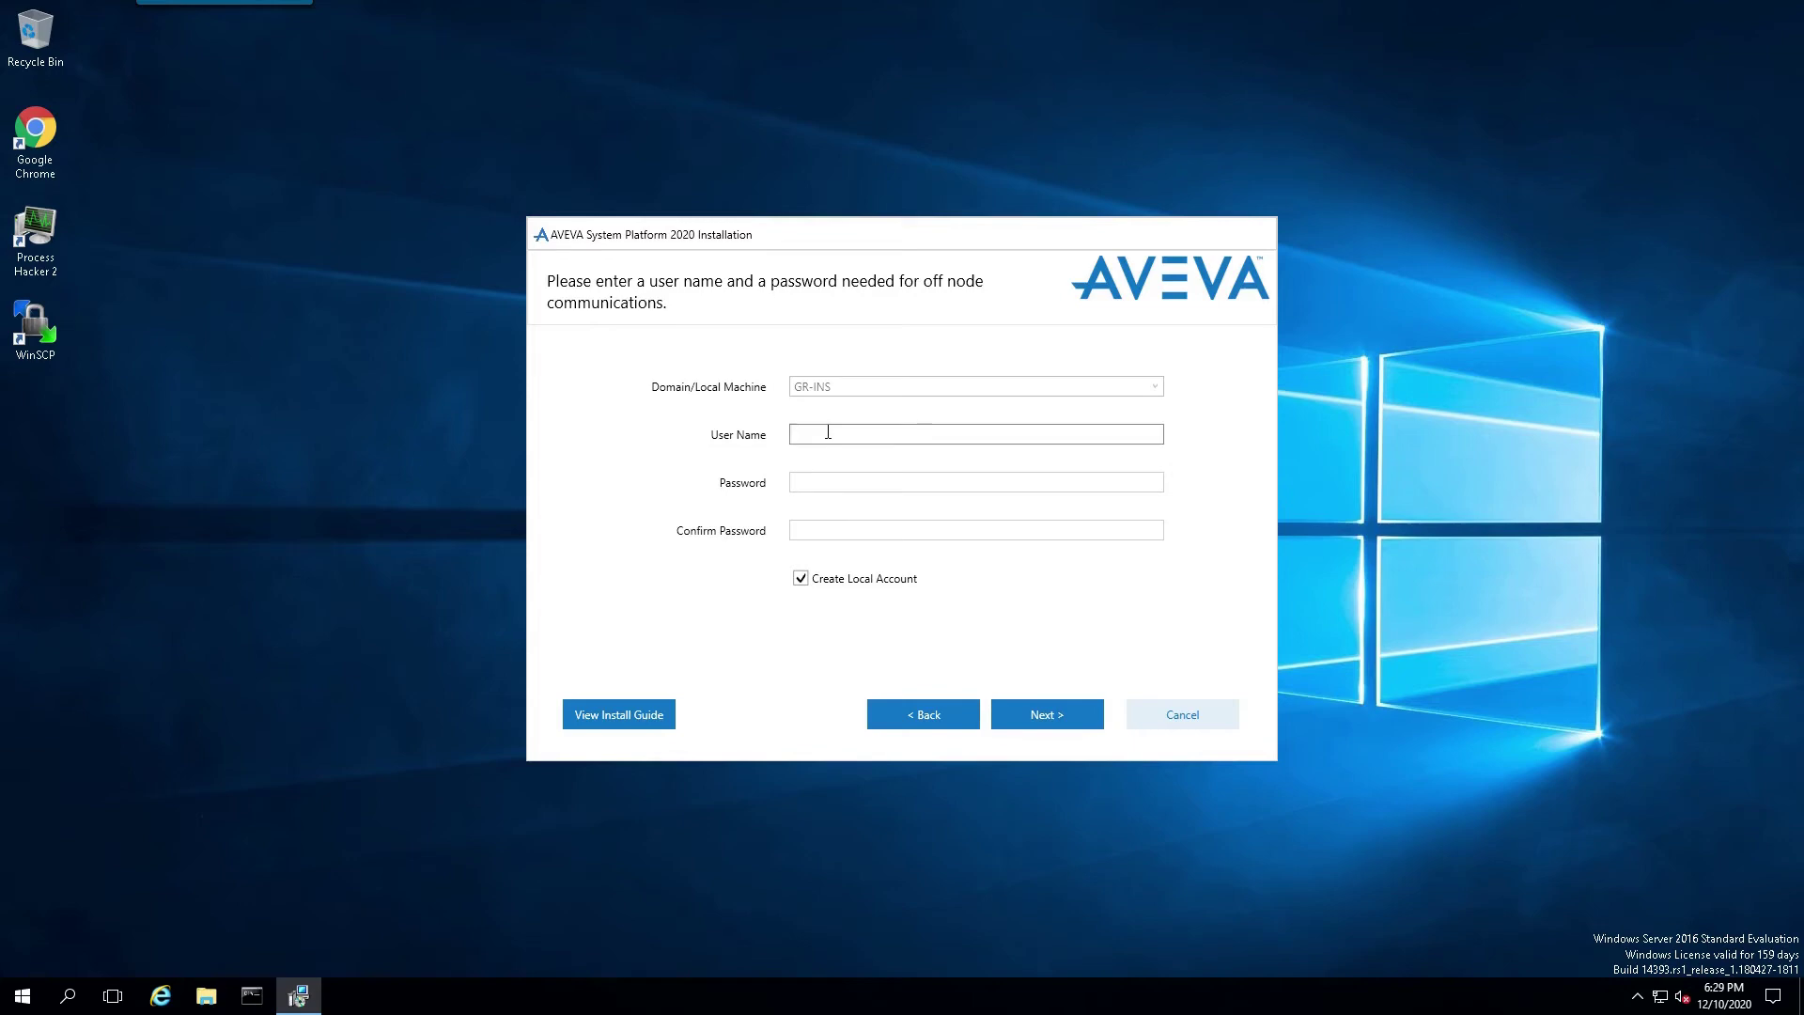
pyautogui.write('W')
pyautogui.press('BackSpace')
pyautogui.write('wwadmin')
pyautogui.press('Tab')
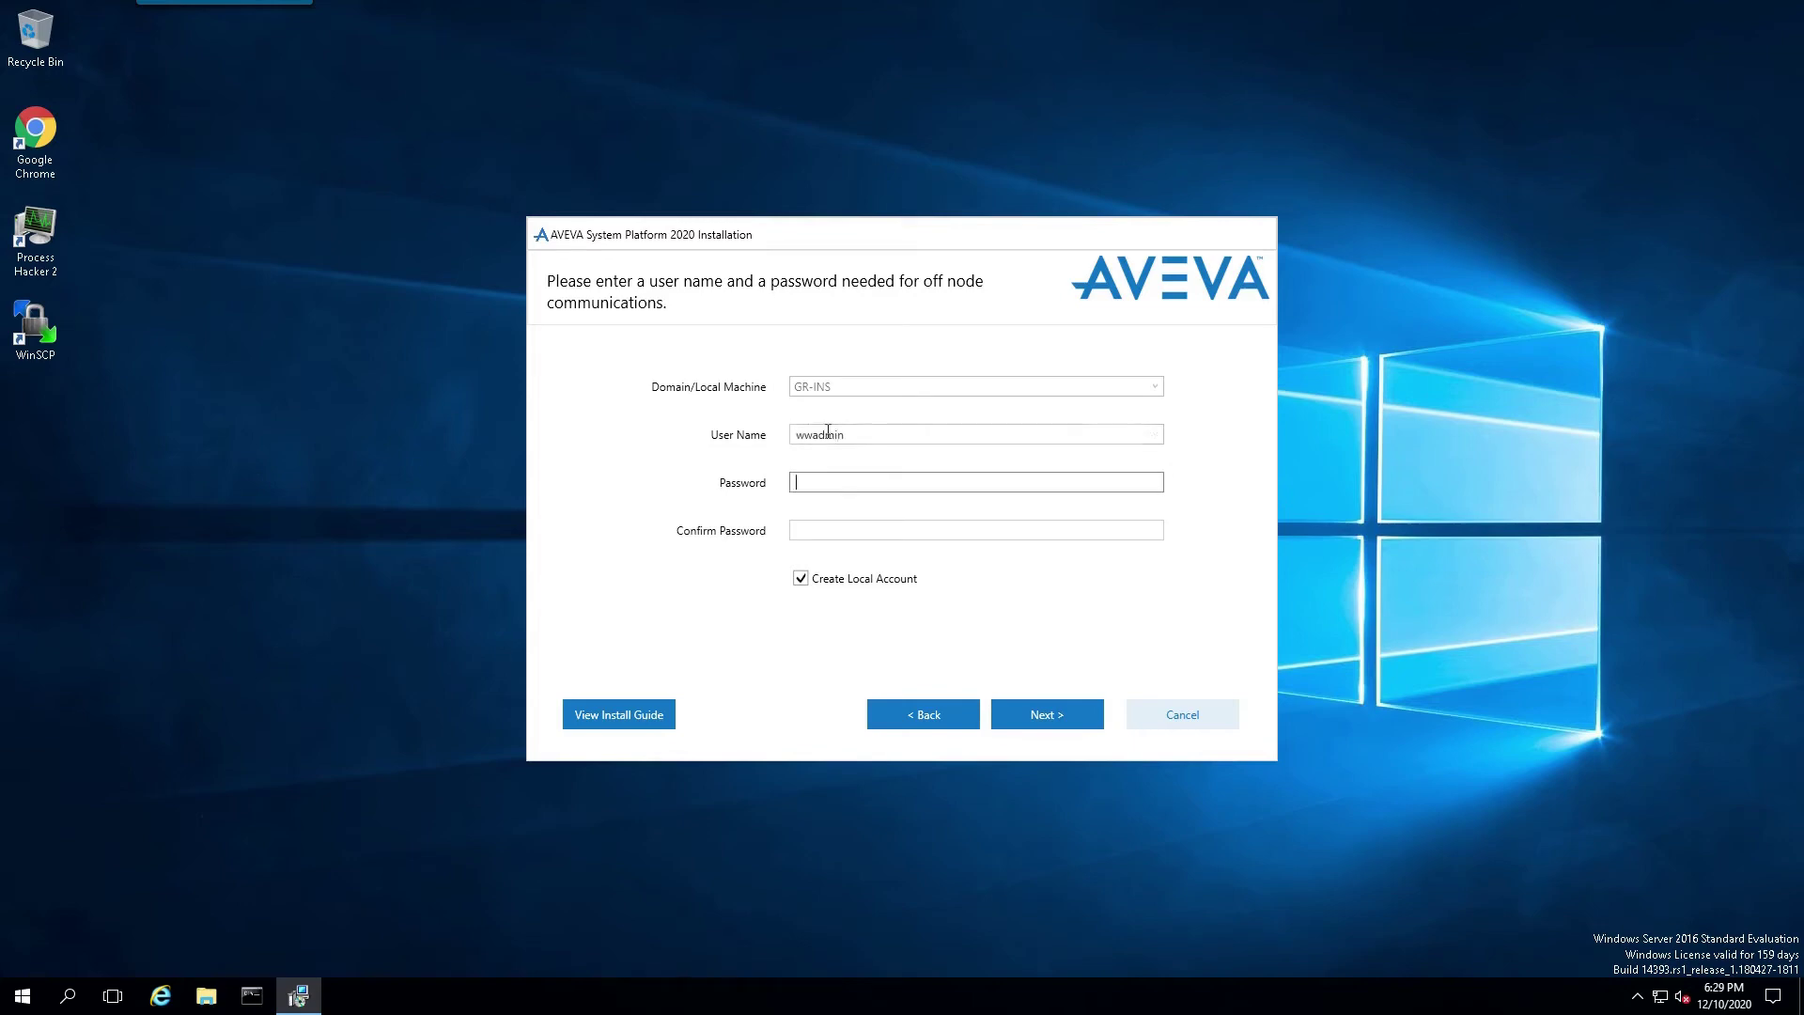
pyautogui.write('ww')
pyautogui.press('Tab')
pyautogui.write('ww')
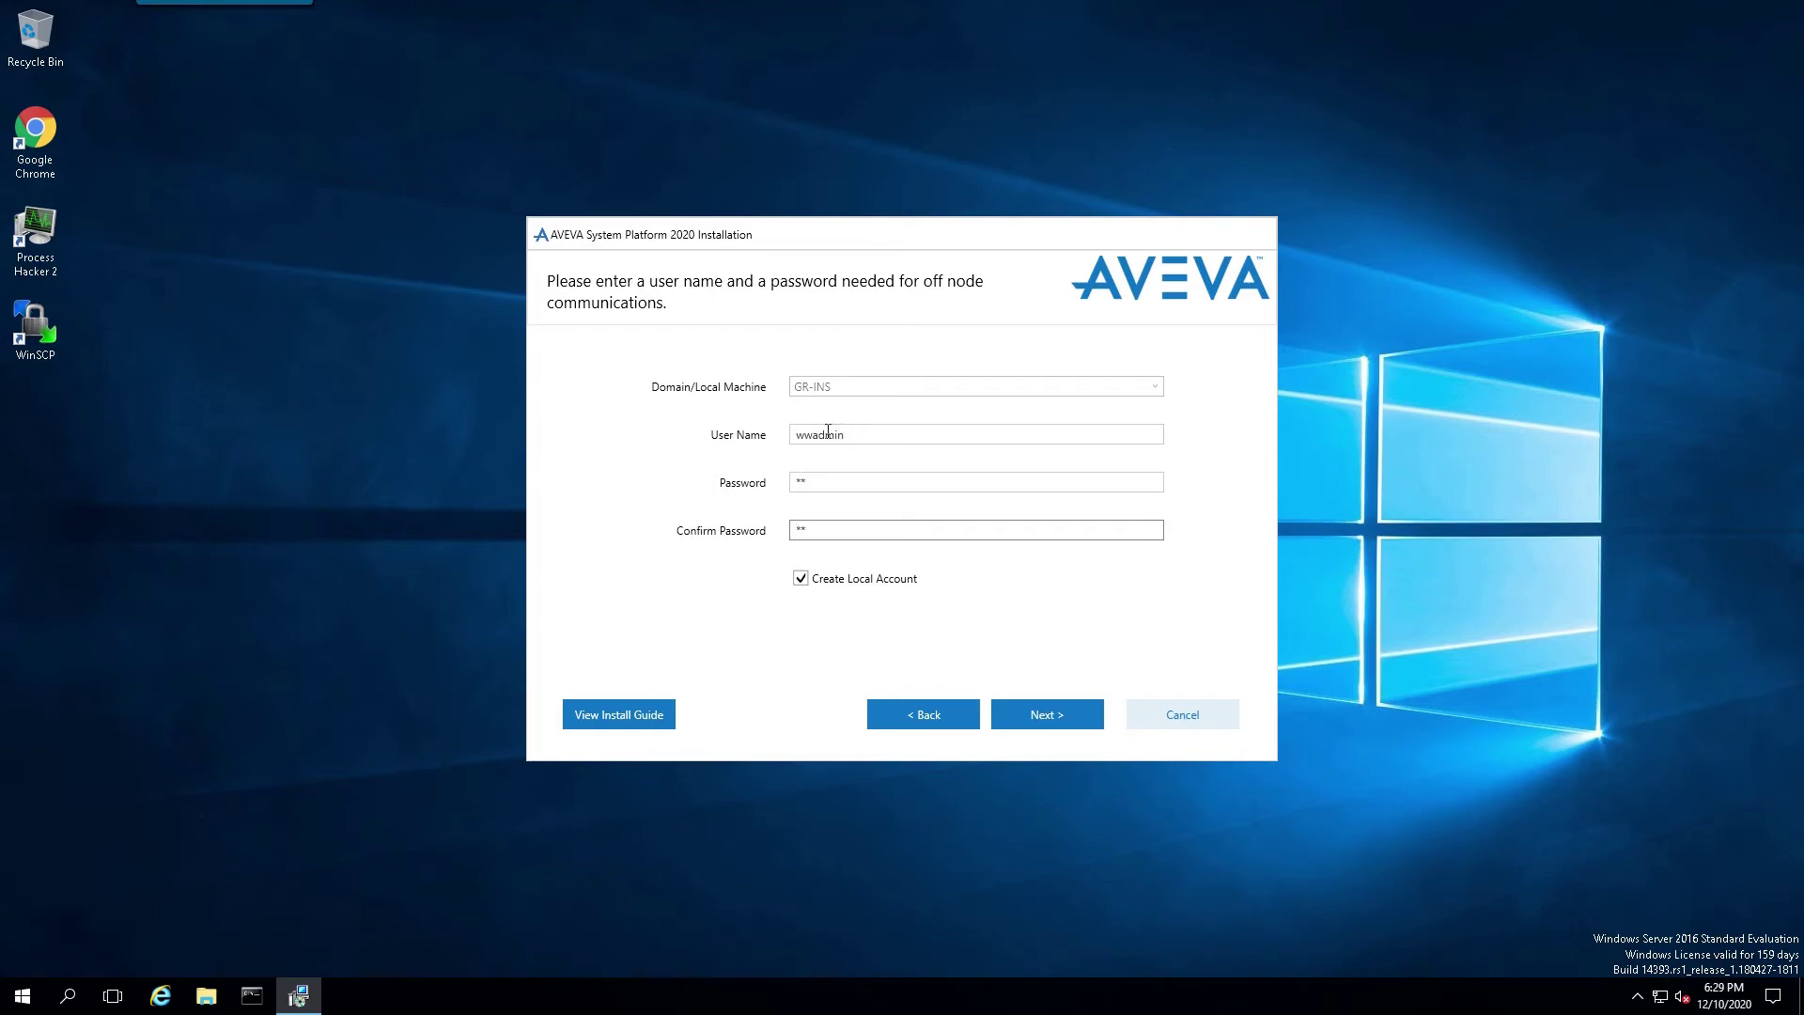
pyautogui.click(804, 582)
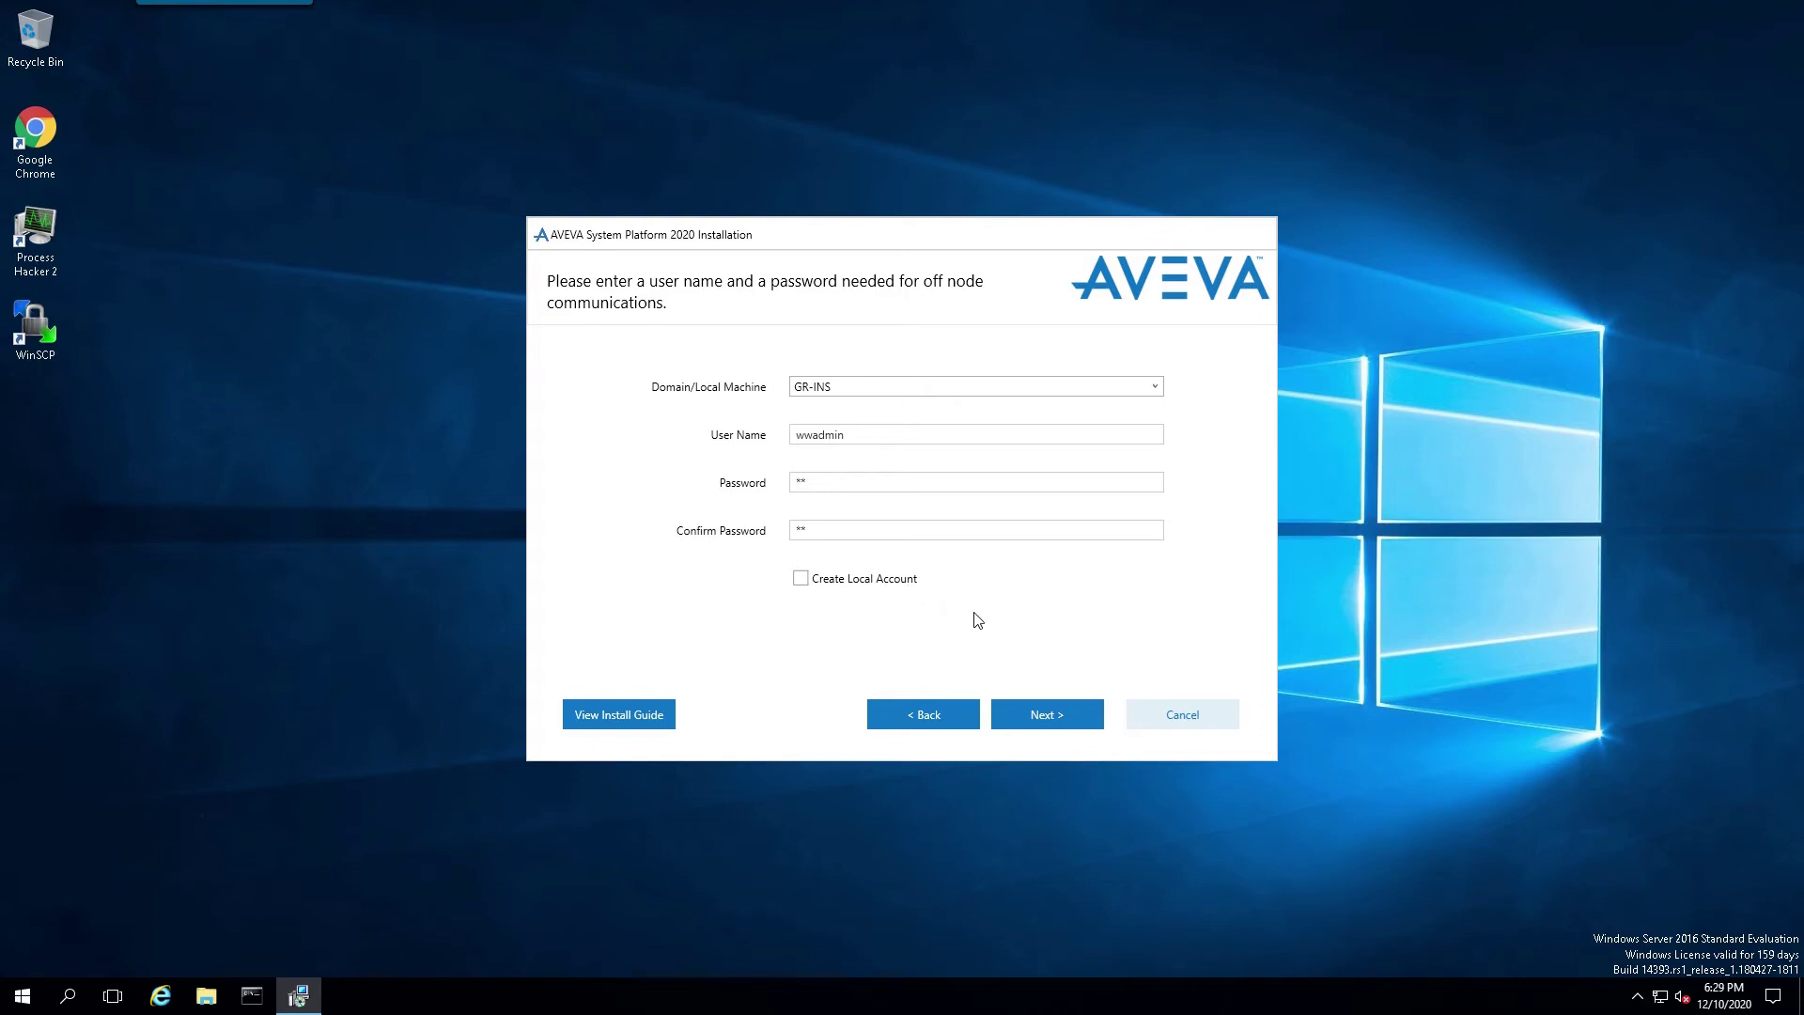
pyautogui.click(1059, 720)
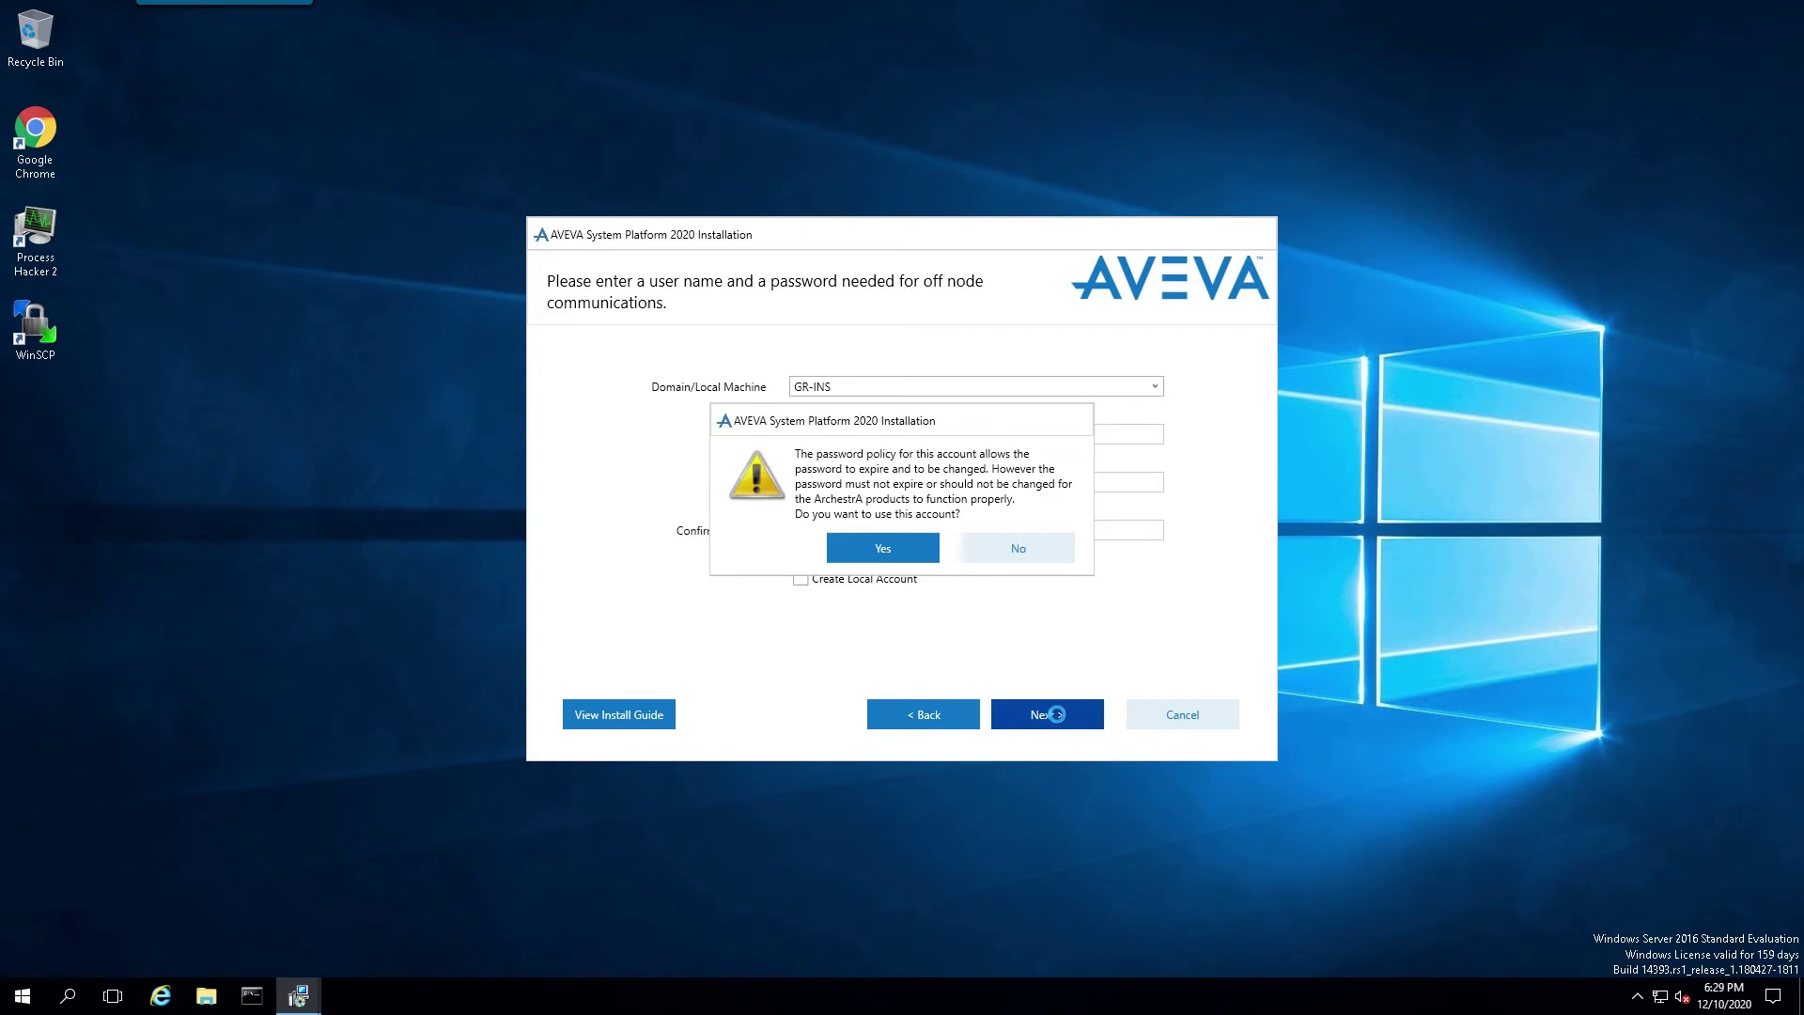
pyautogui.click(873, 556)
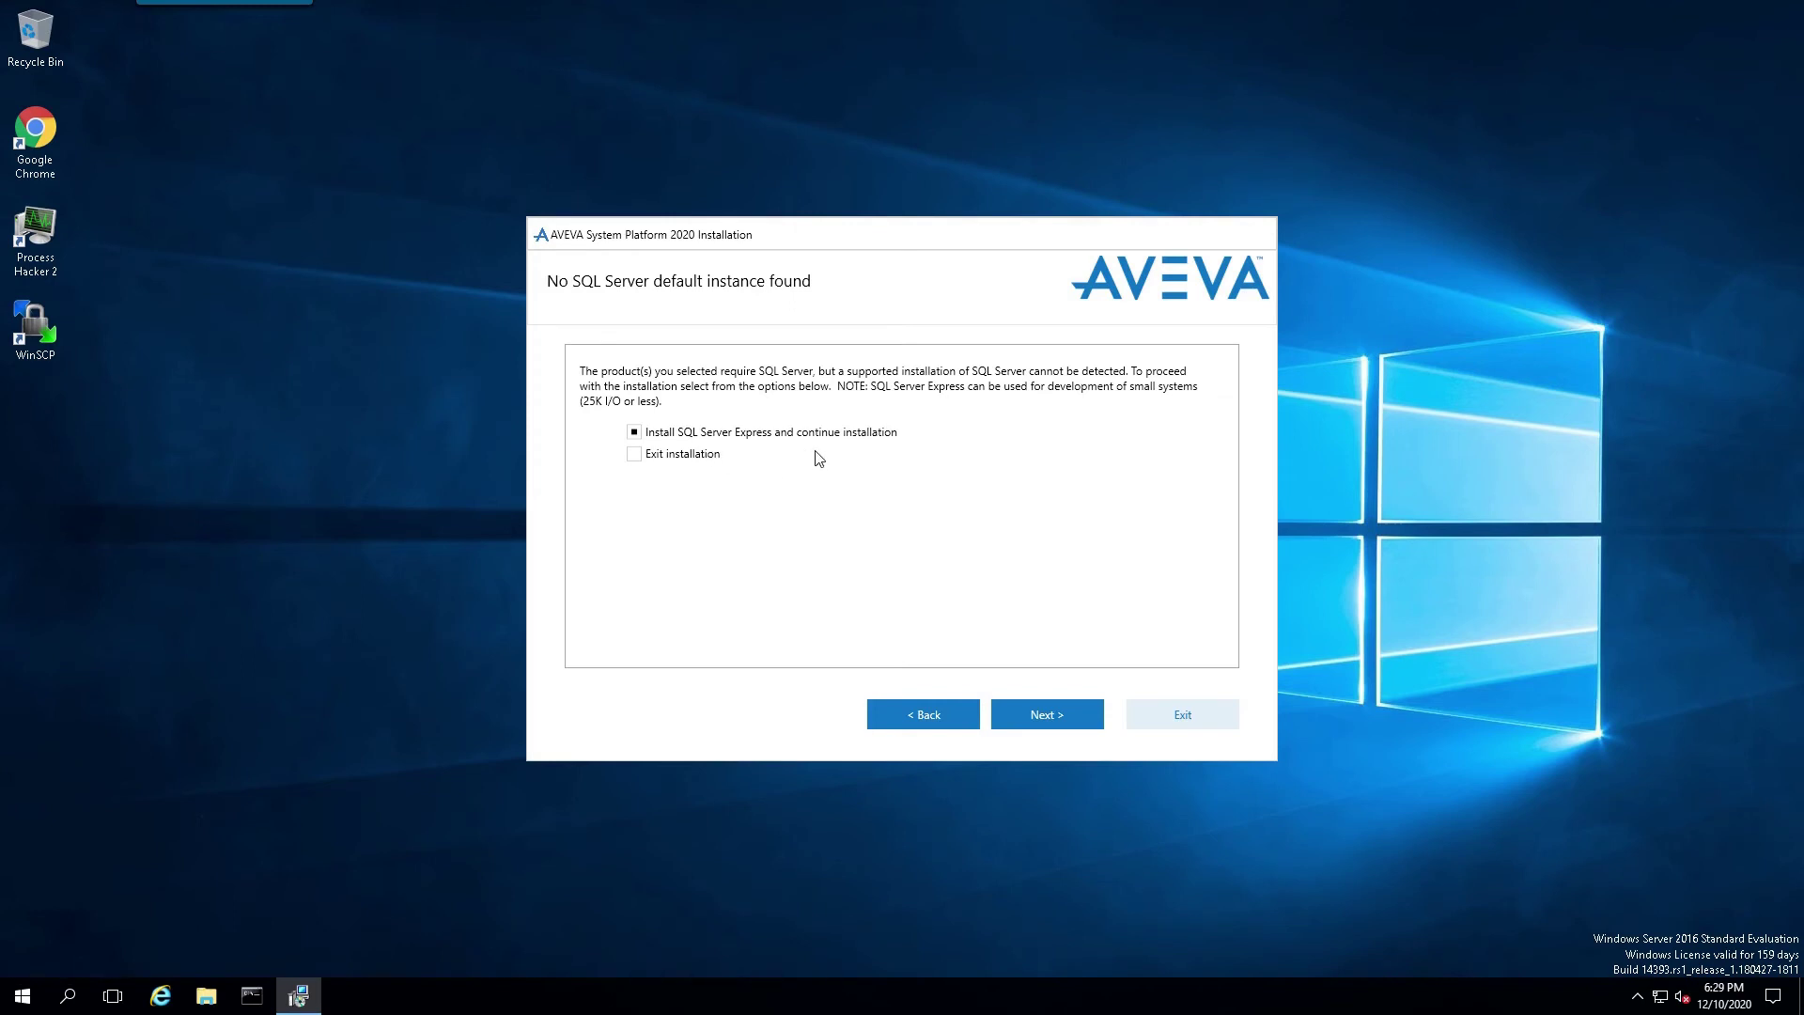
# Step: Install SQL Server Express along with all listed prerequisites and products
pyautogui.click(1055, 719)
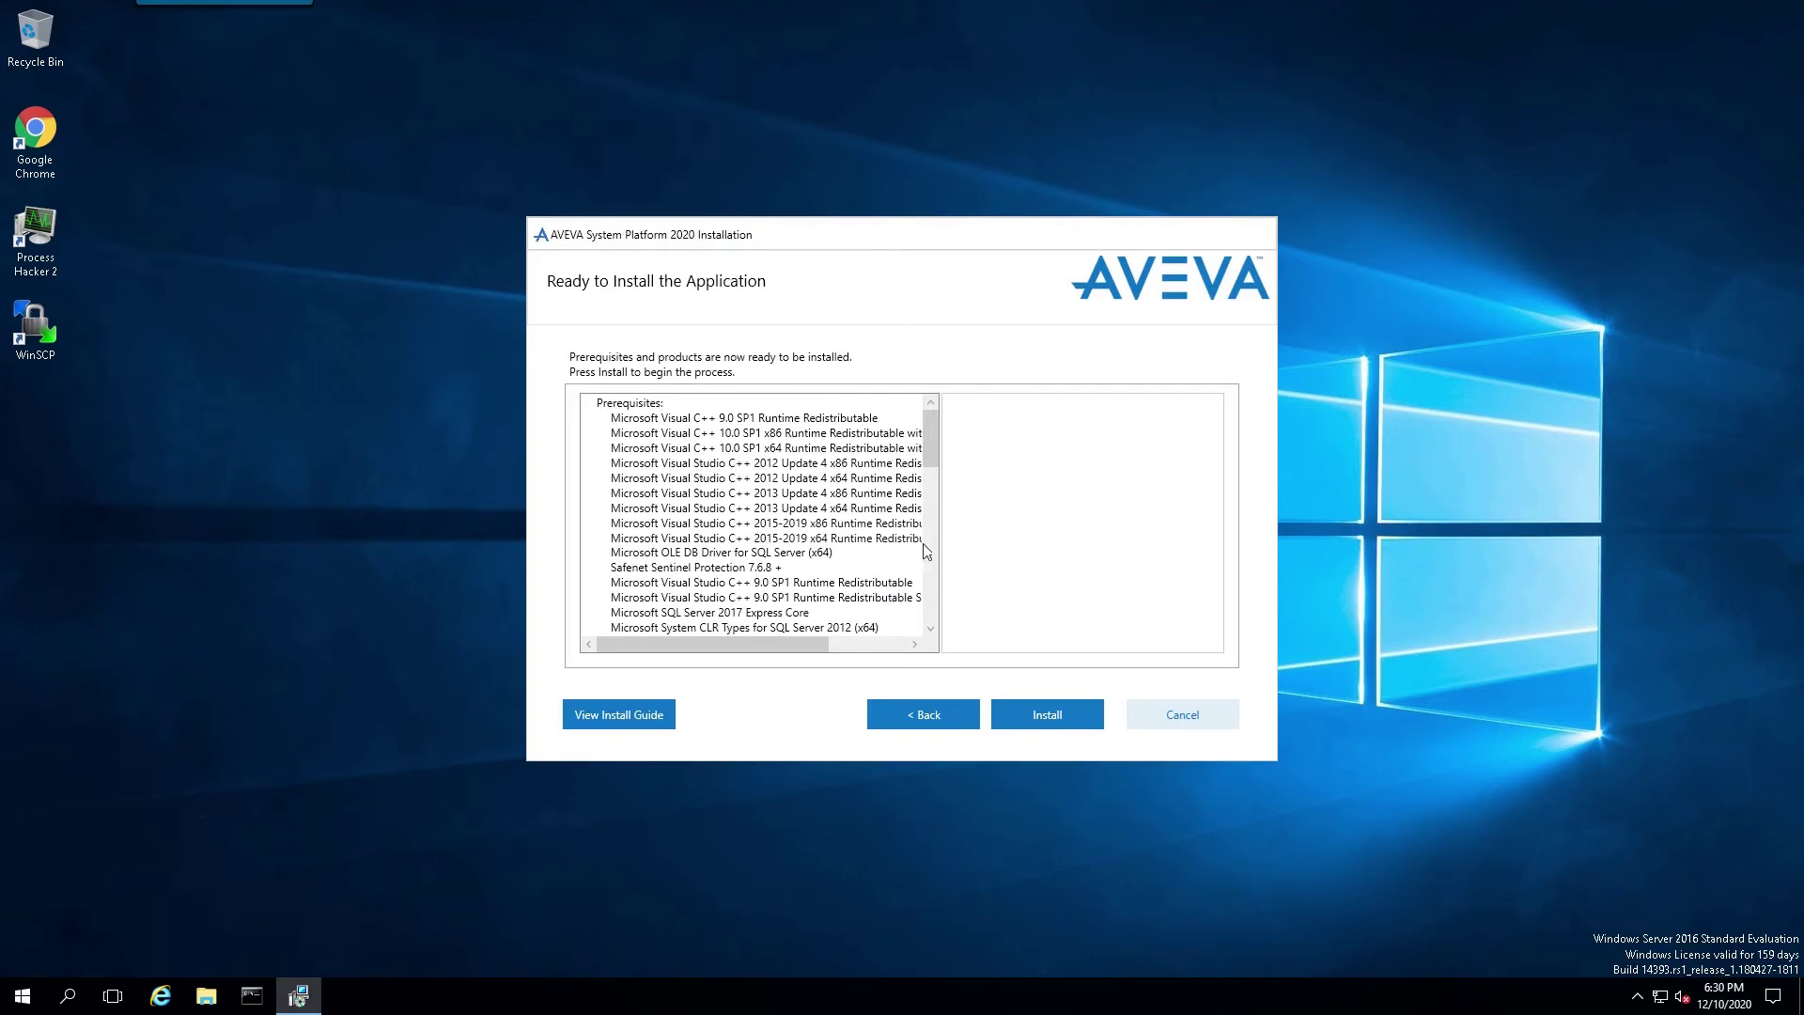
pyautogui.moveTo(929, 439); pyautogui.dragTo(916, 621)
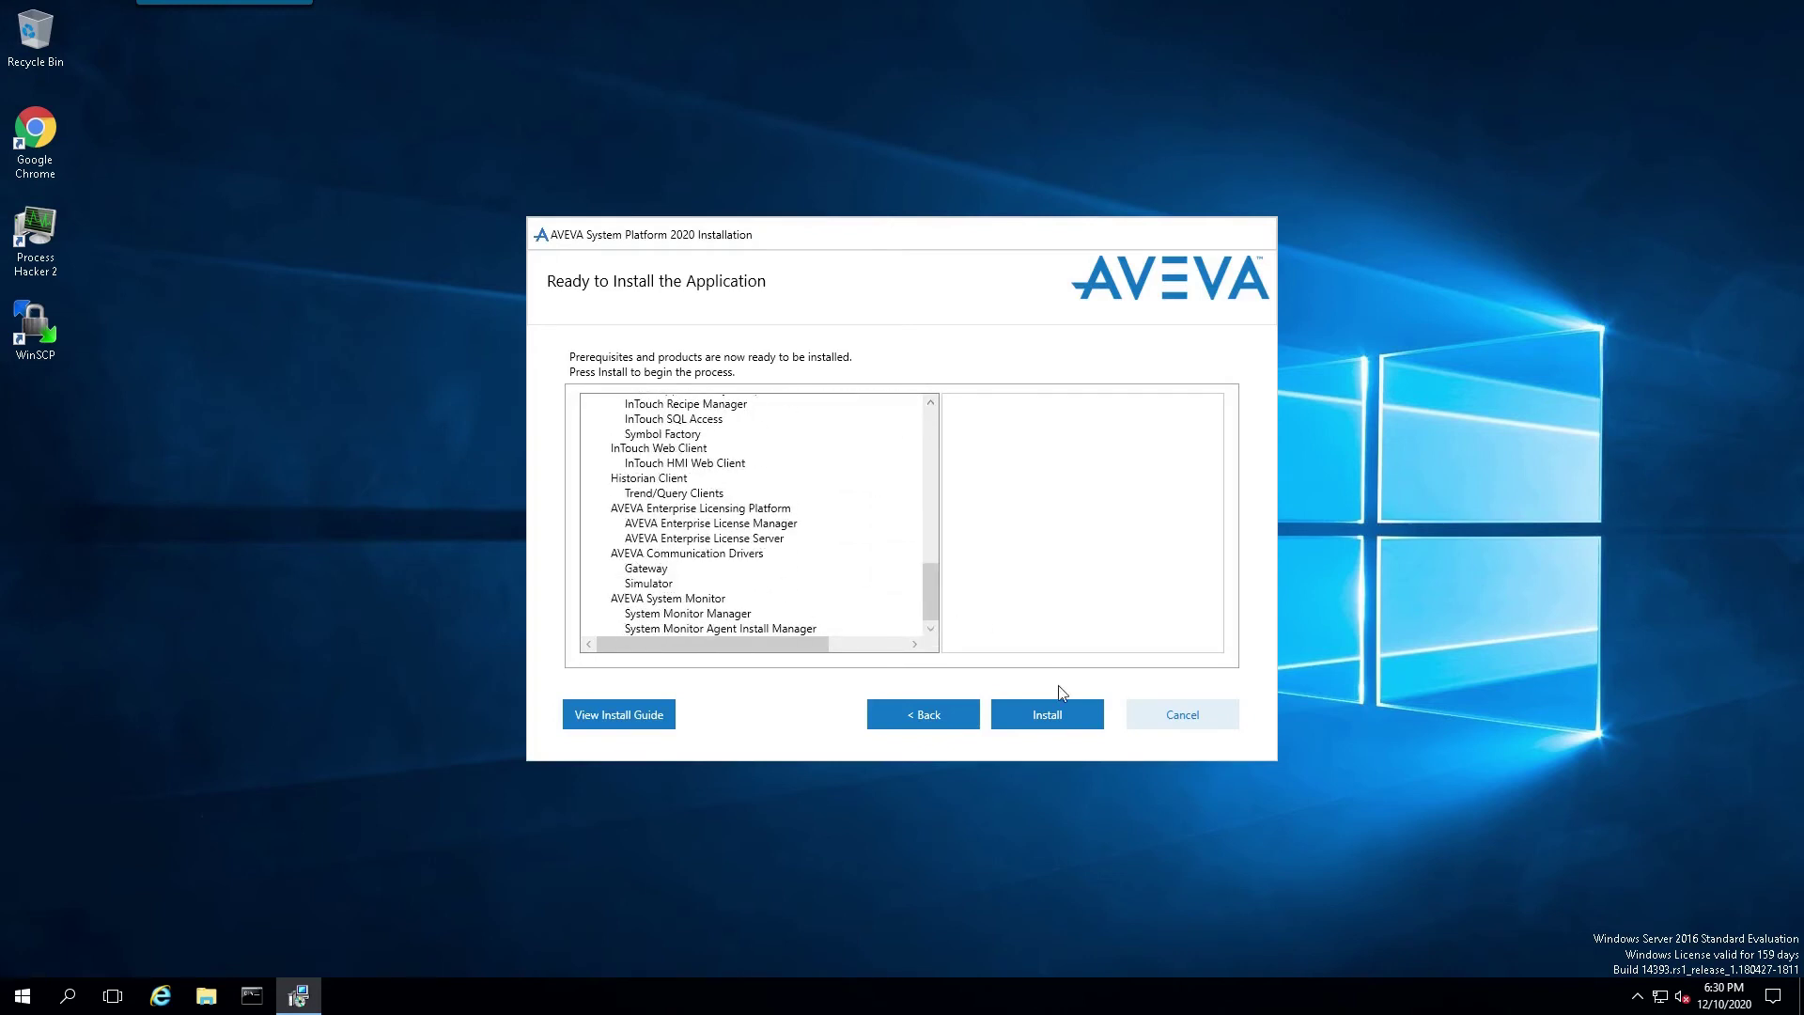
pyautogui.click(1040, 721)
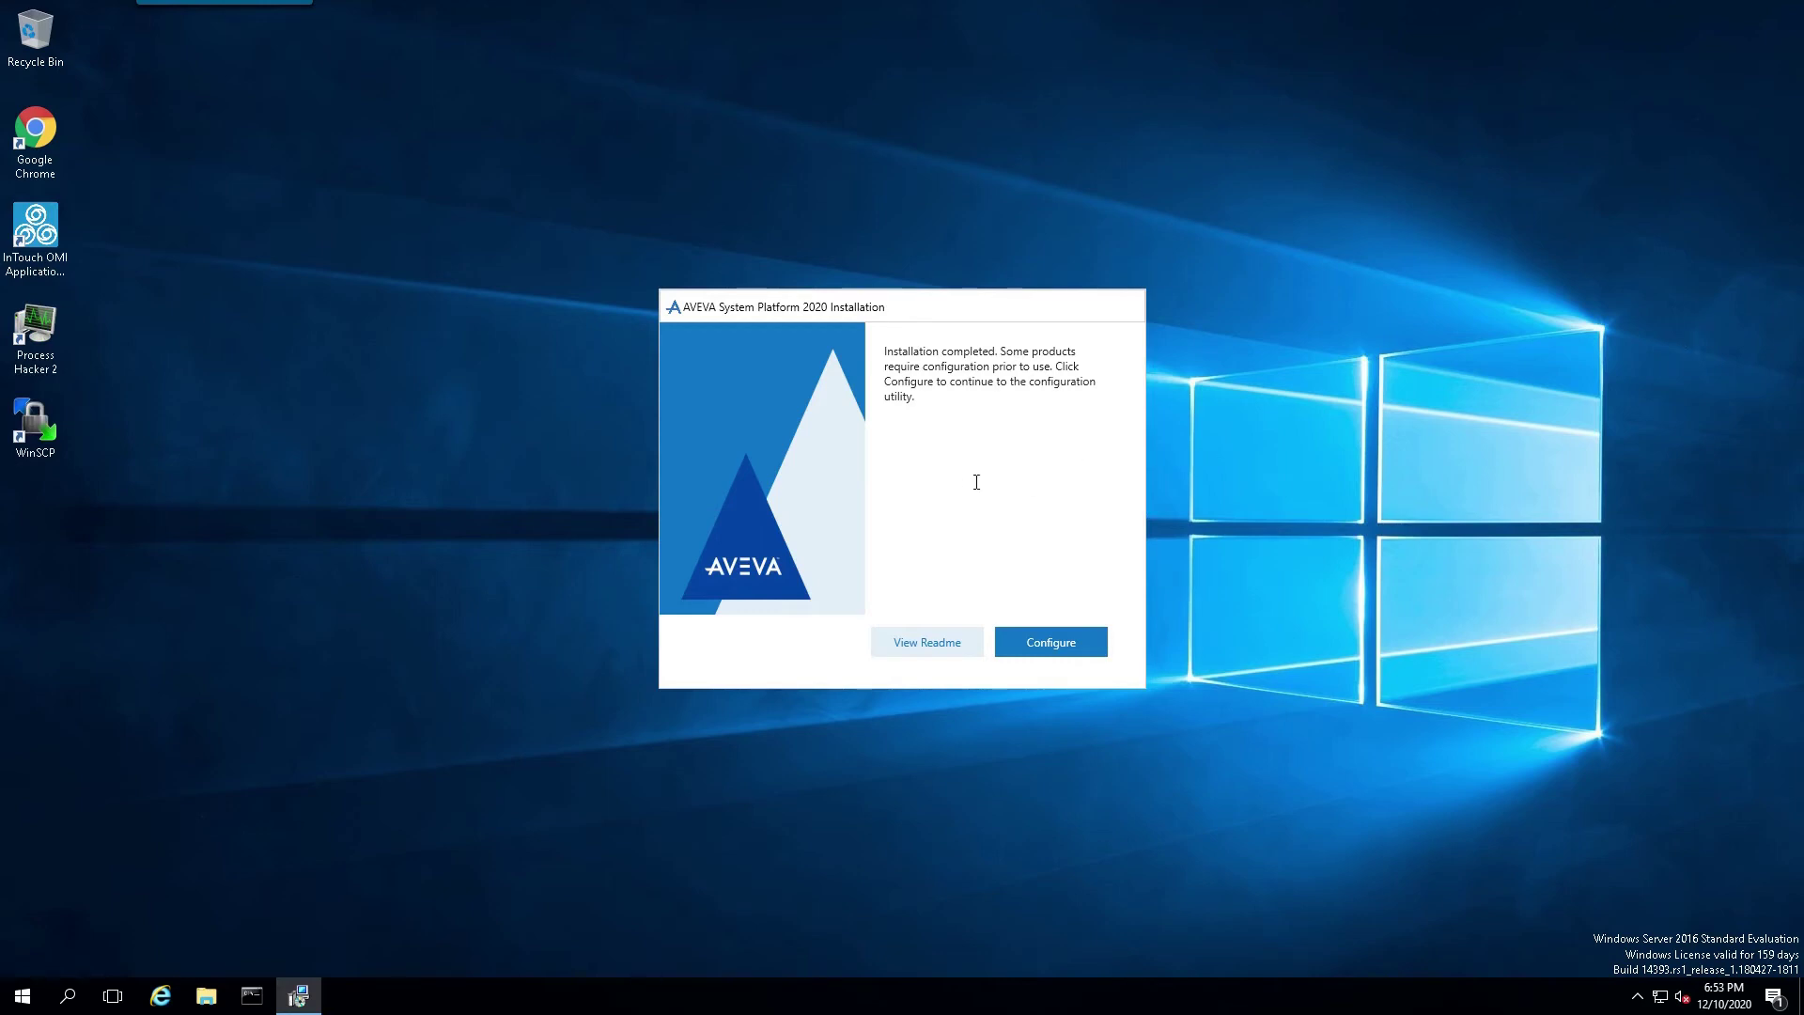
# Step: Test the GR-INS license server connection on port 55555, then rename the primary server to INTOUCH_INS
pyautogui.click(1070, 646)
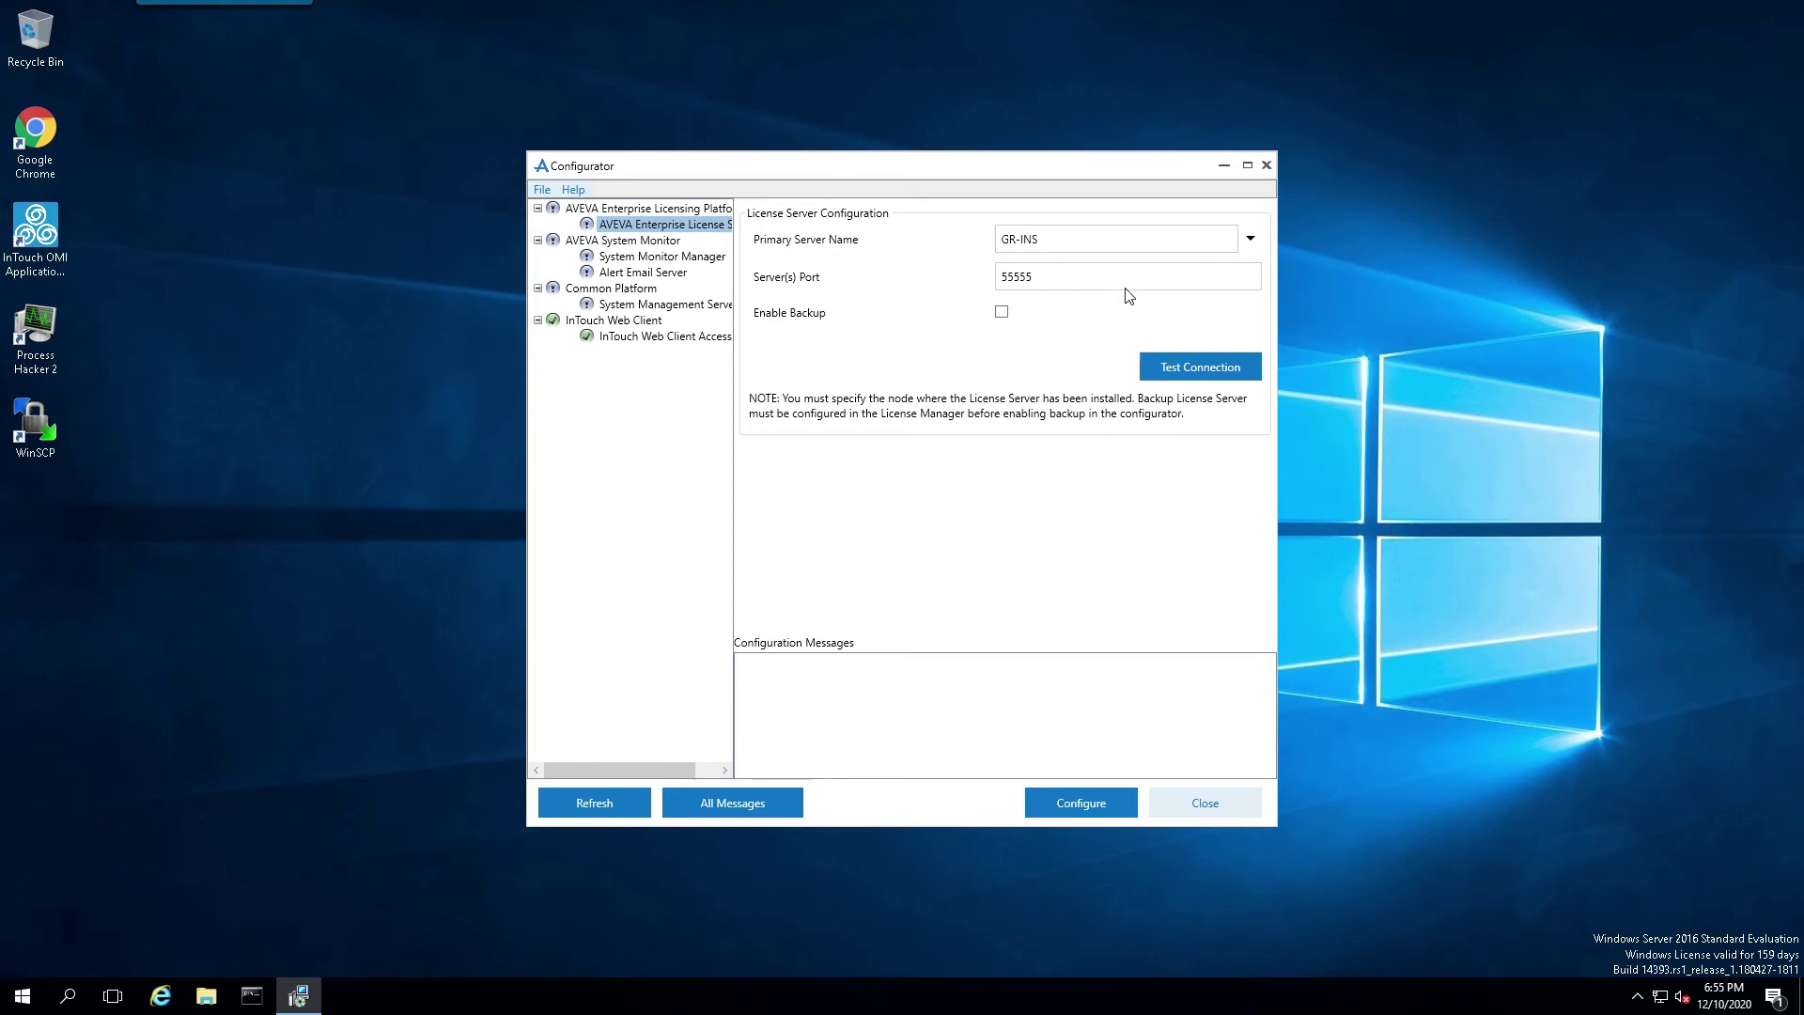
pyautogui.click(1188, 369)
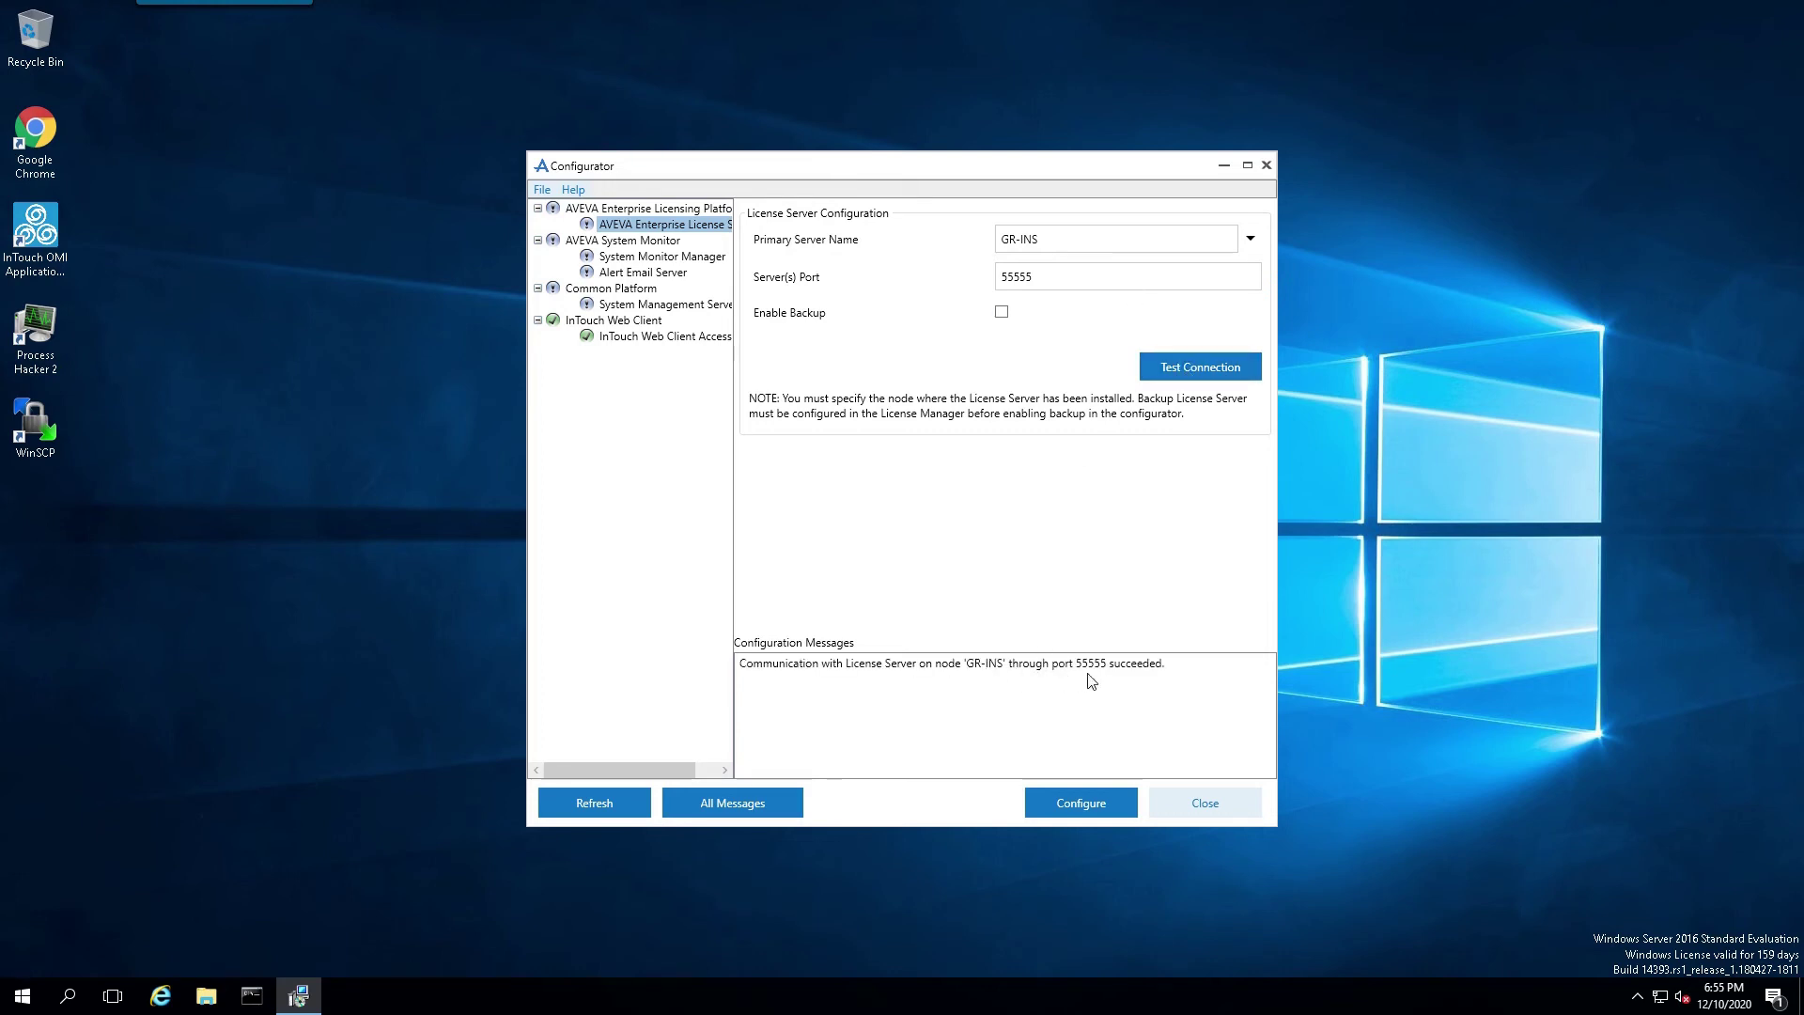
pyautogui.click(1093, 236)
pyautogui.moveTo(1092, 236); pyautogui.dragTo(935, 252)
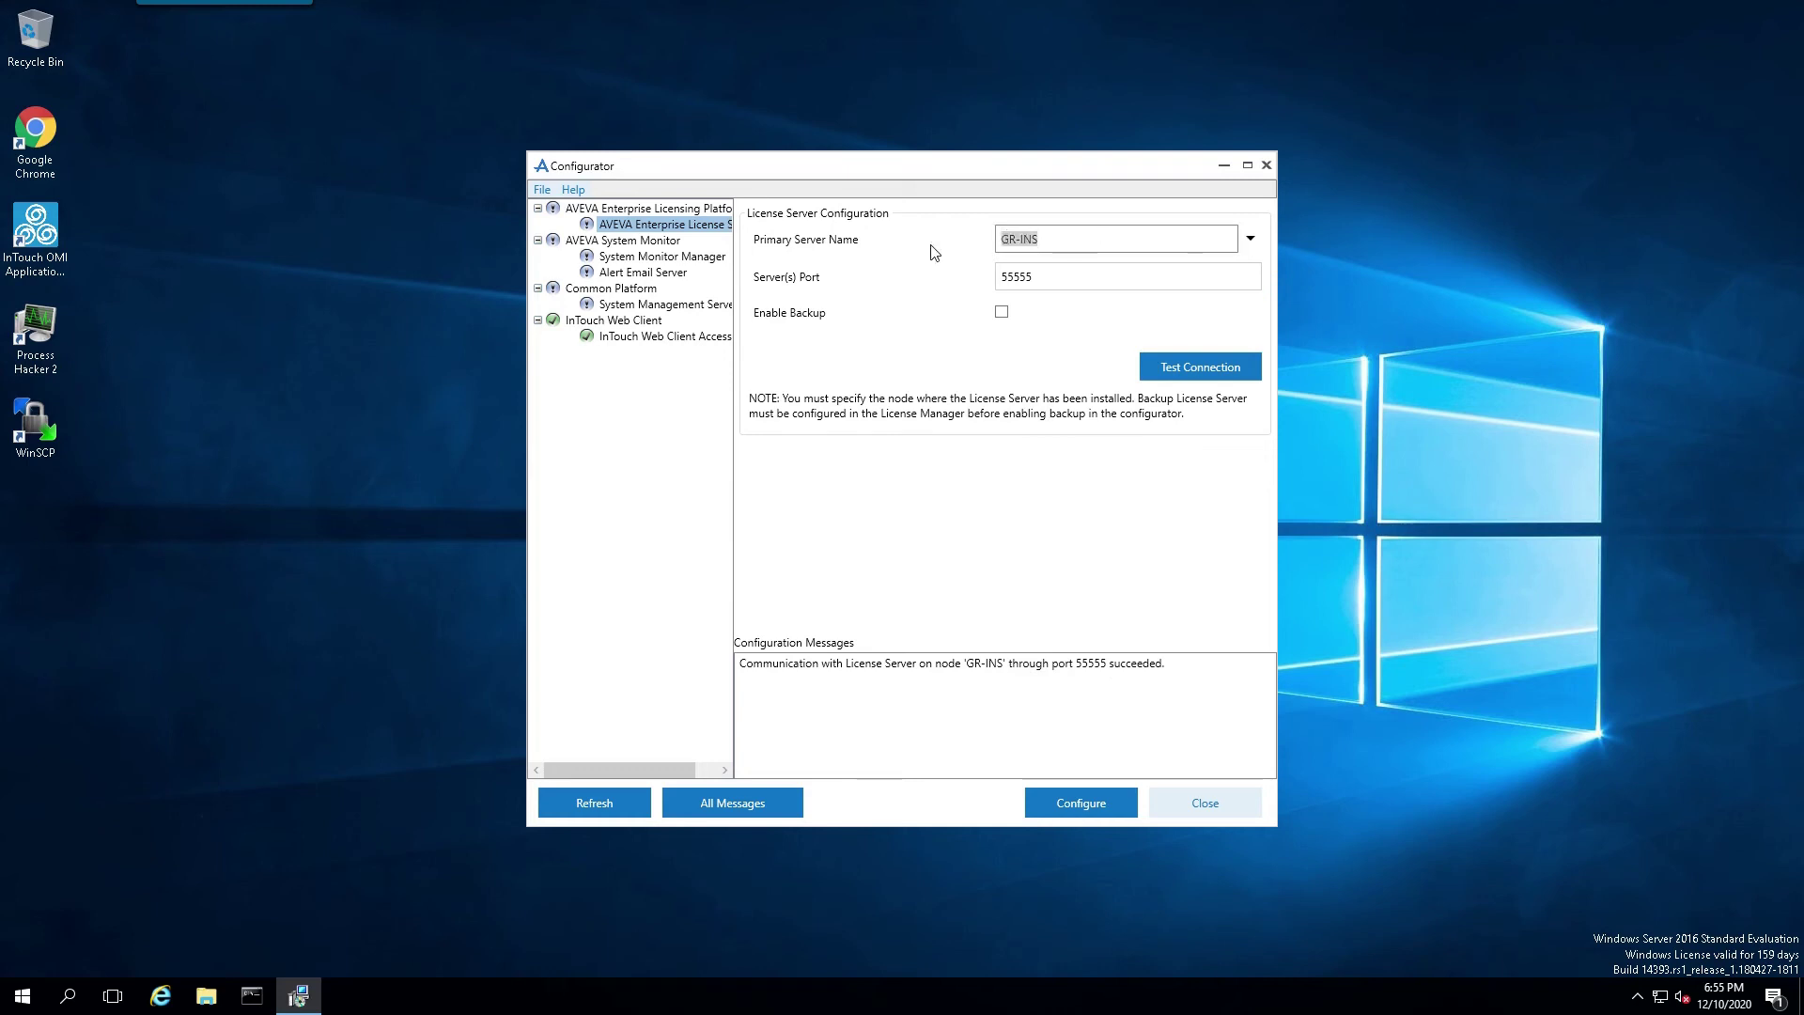
pyautogui.press('BackSpace')
pyautogui.write('G')
pyautogui.press('BackSpace')
pyautogui.write('INTOUCH_INS')
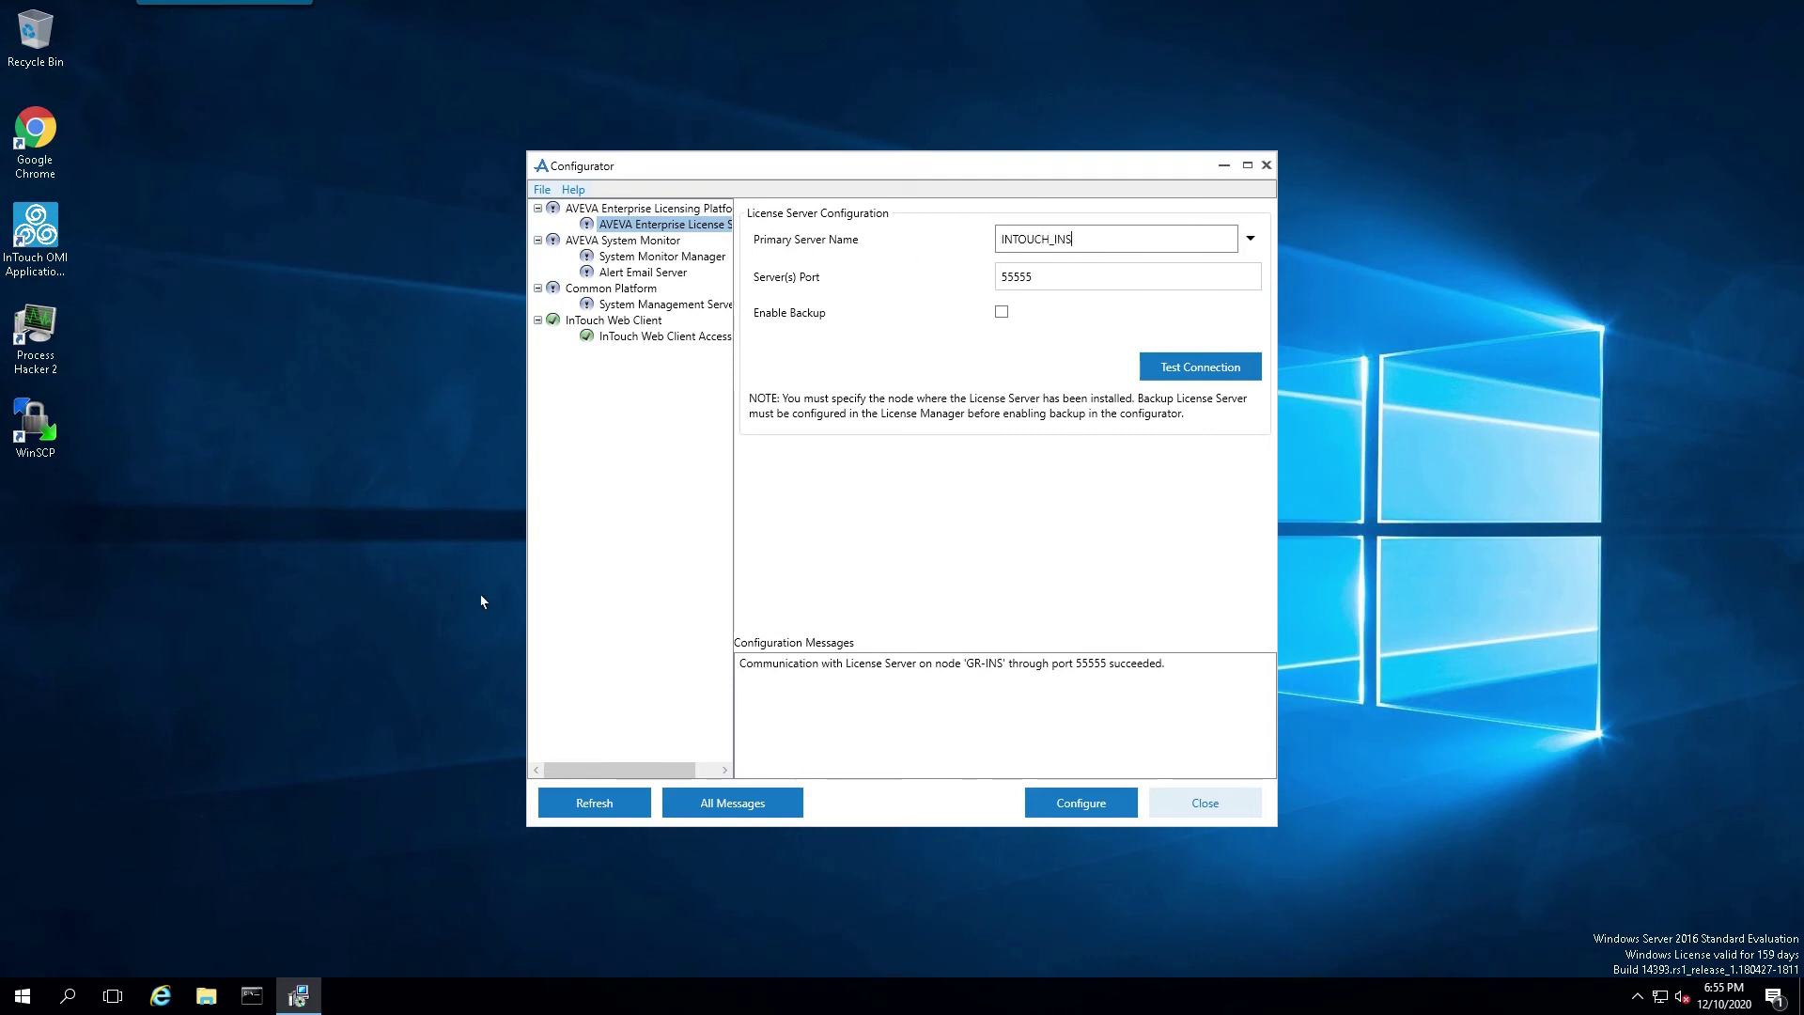
# Step: In Command Prompt, ping INTOUCH_INS and stop it once replies arrive
pyautogui.click(252, 996)
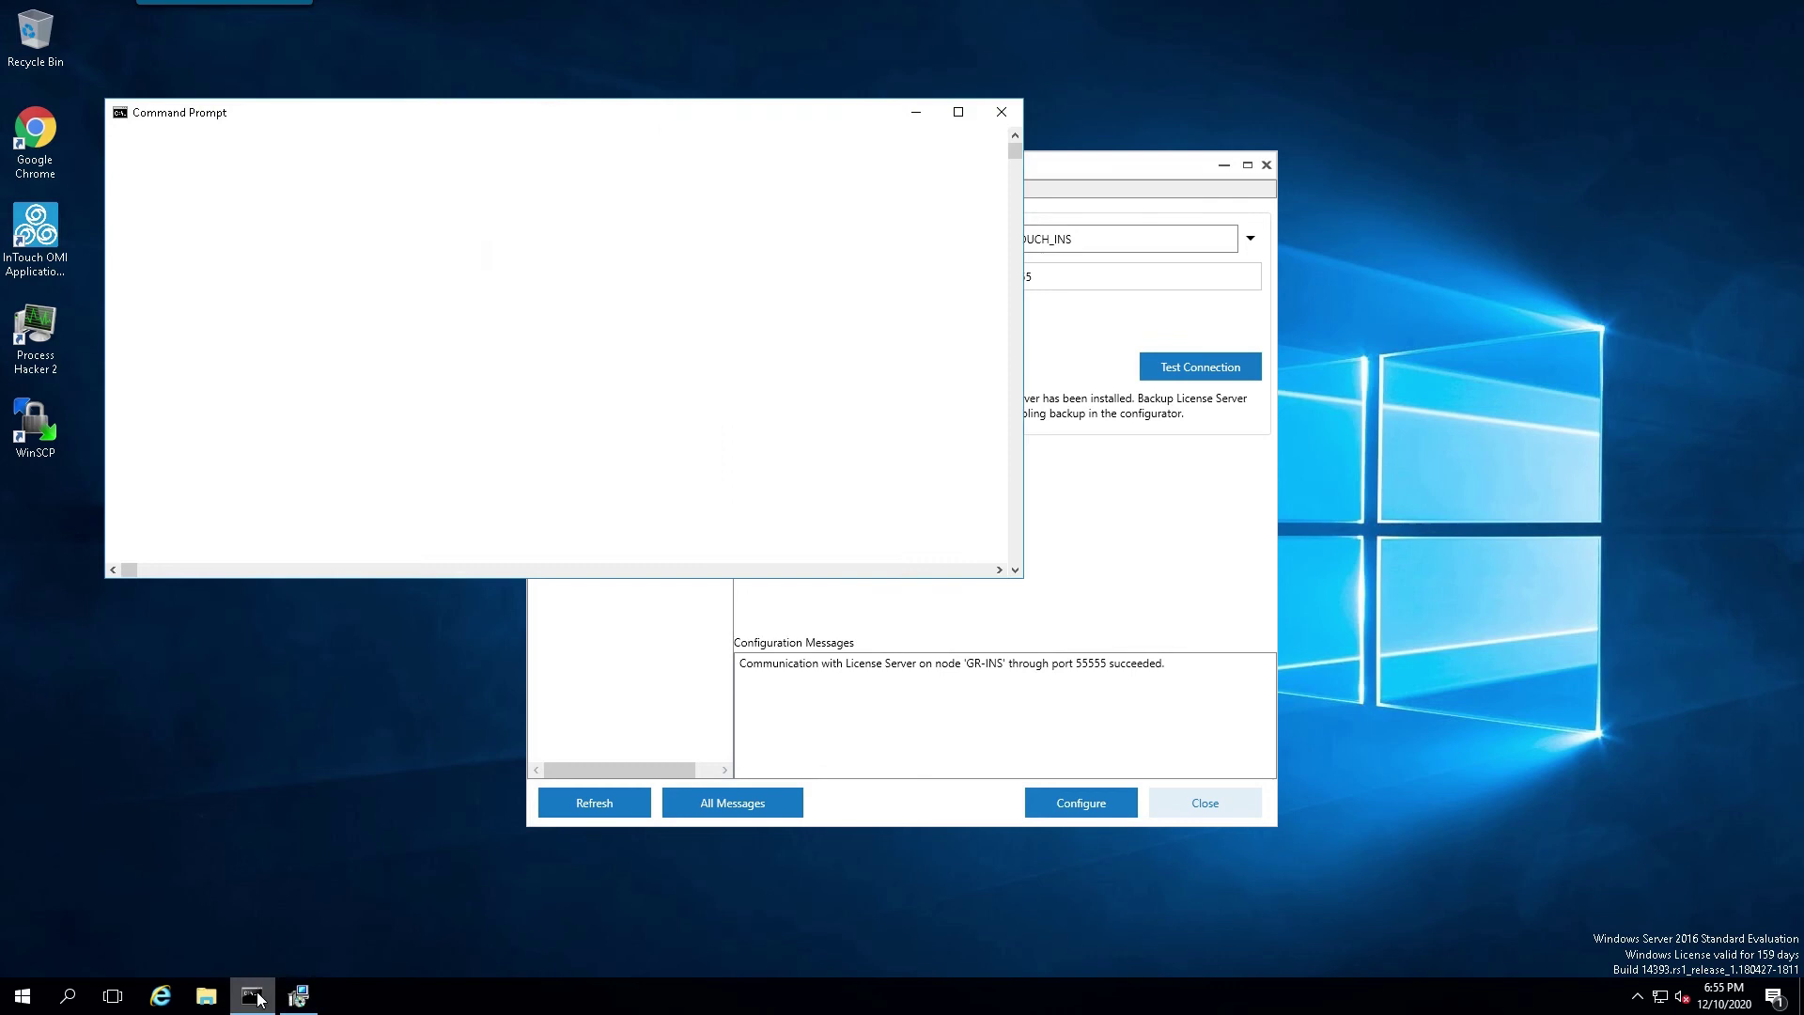
pyautogui.moveTo(527, 117); pyautogui.dragTo(1196, 523)
pyautogui.write('P')
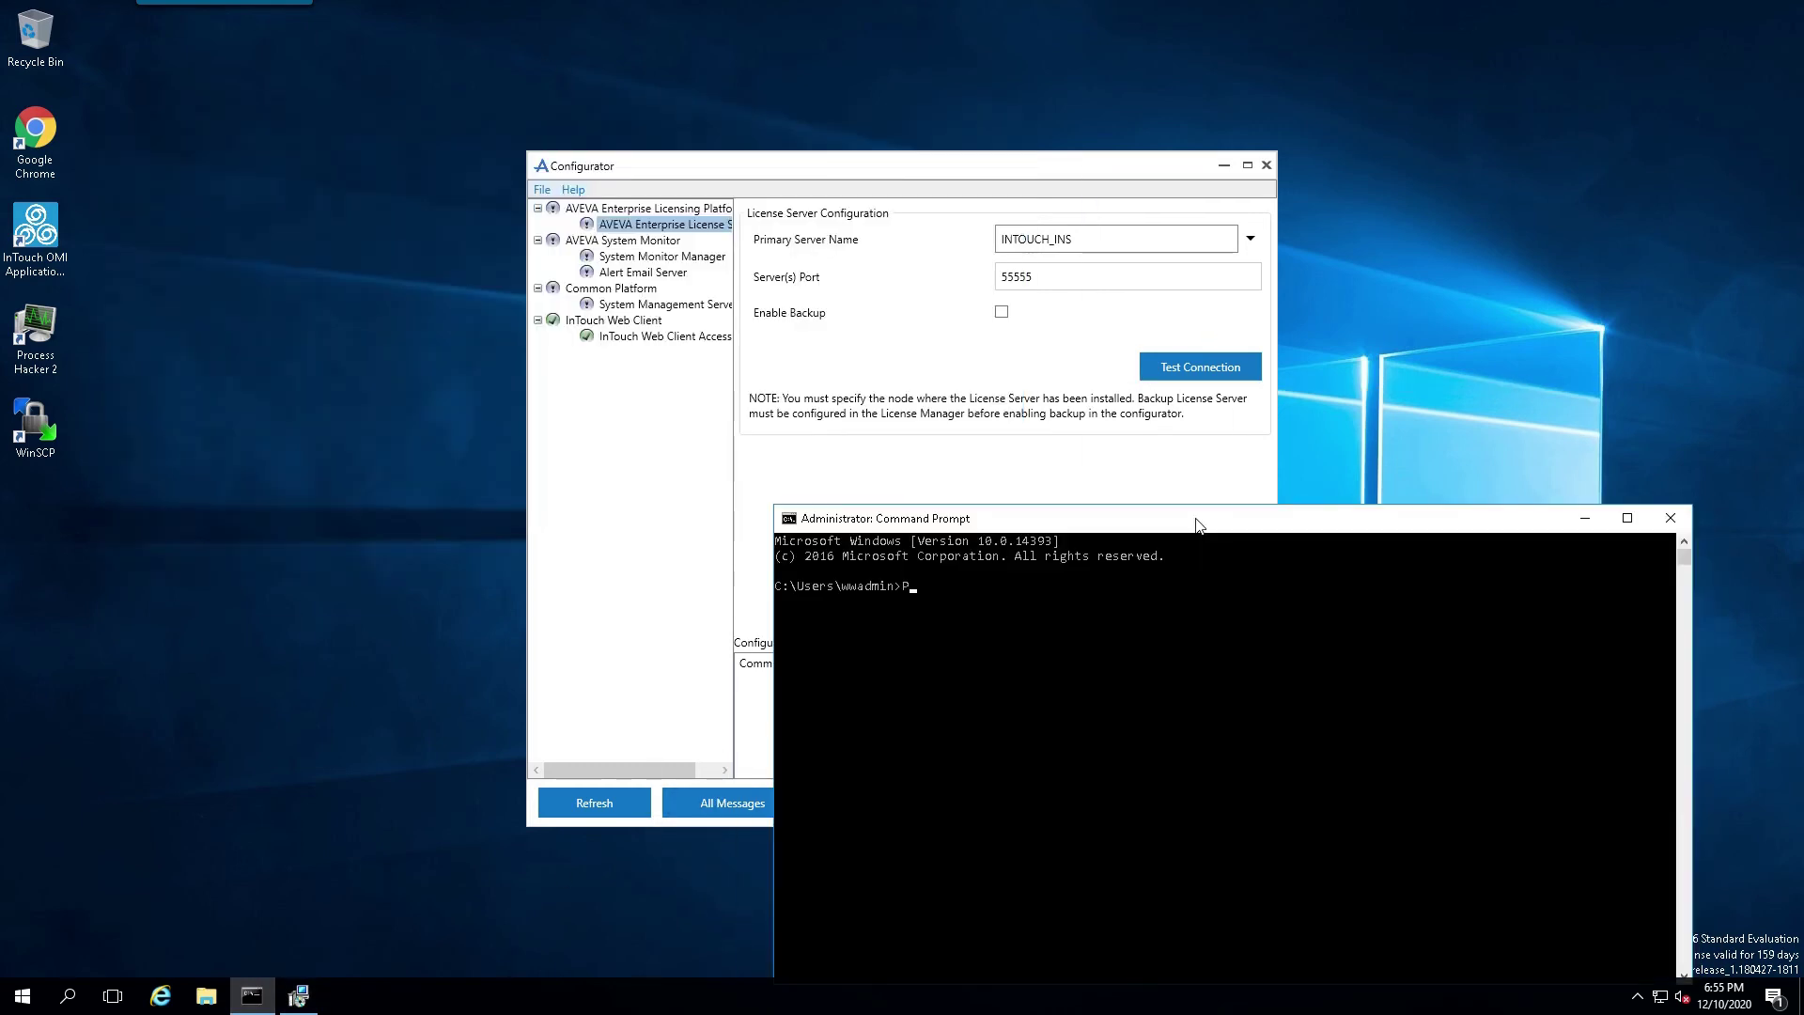
pyautogui.write('ing INTOUCH_INS')
pyautogui.press('Return')
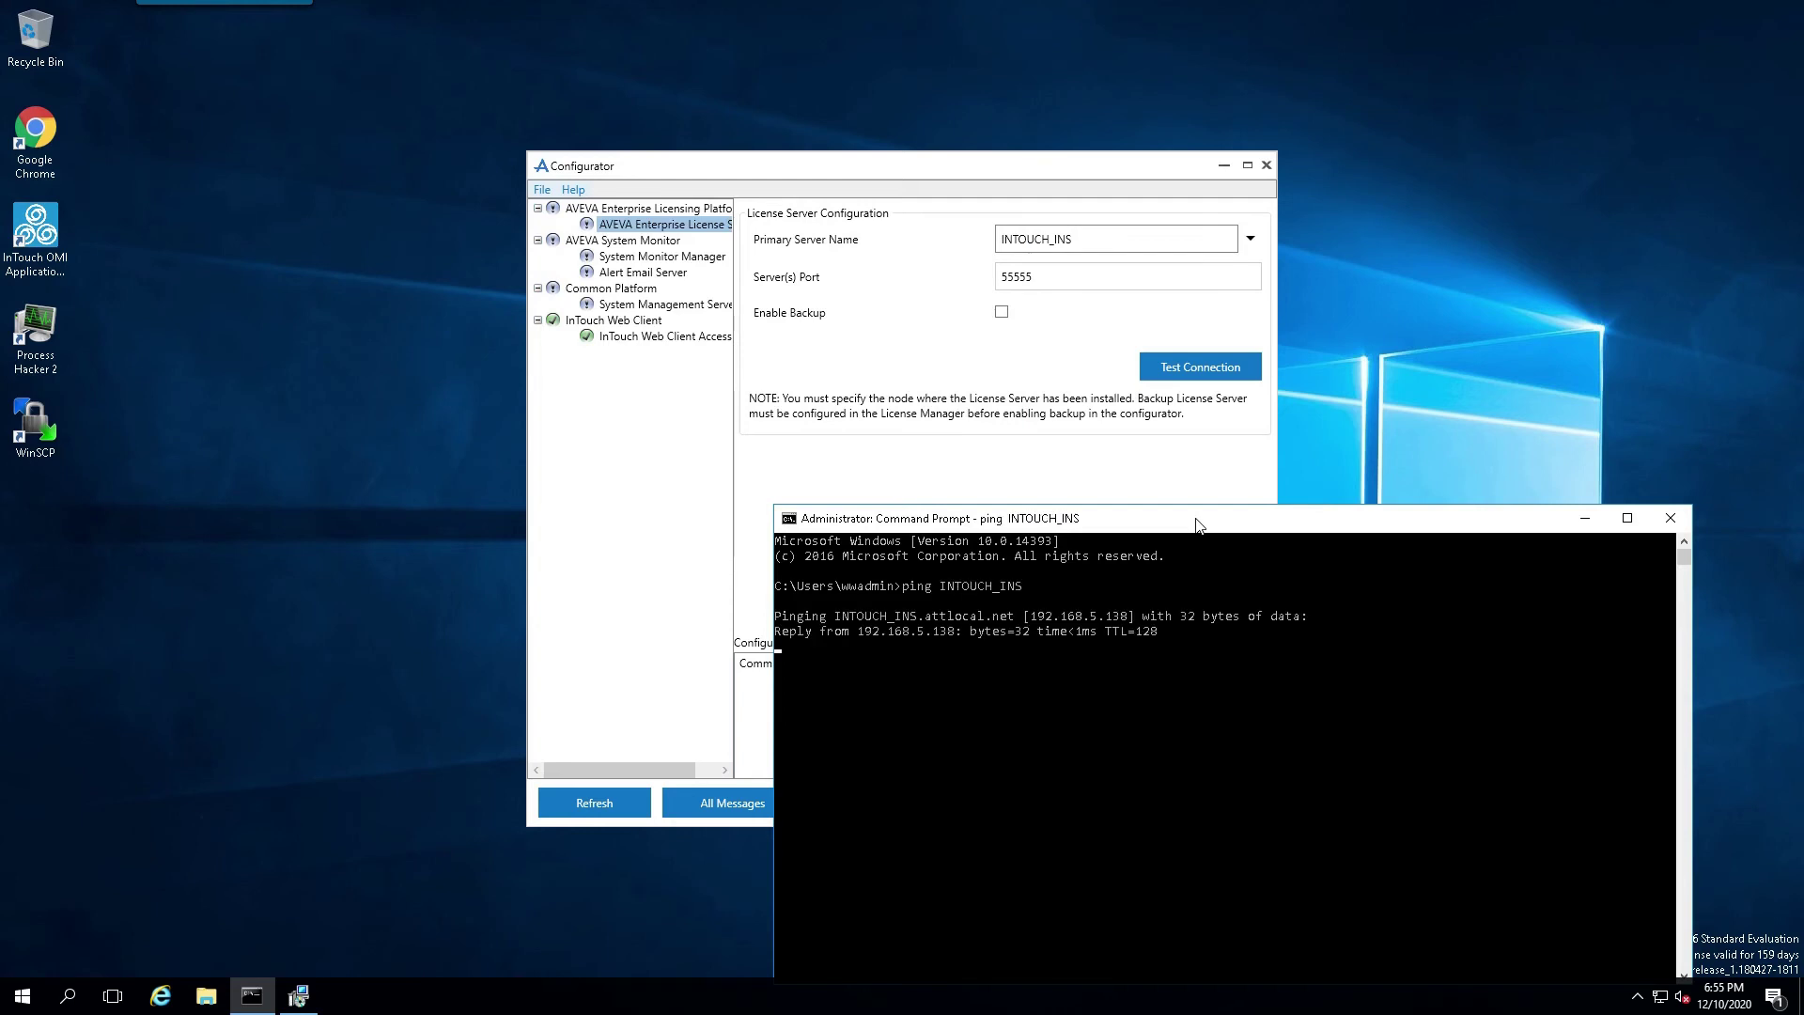
pyautogui.hotkey('ctrl', 'c')
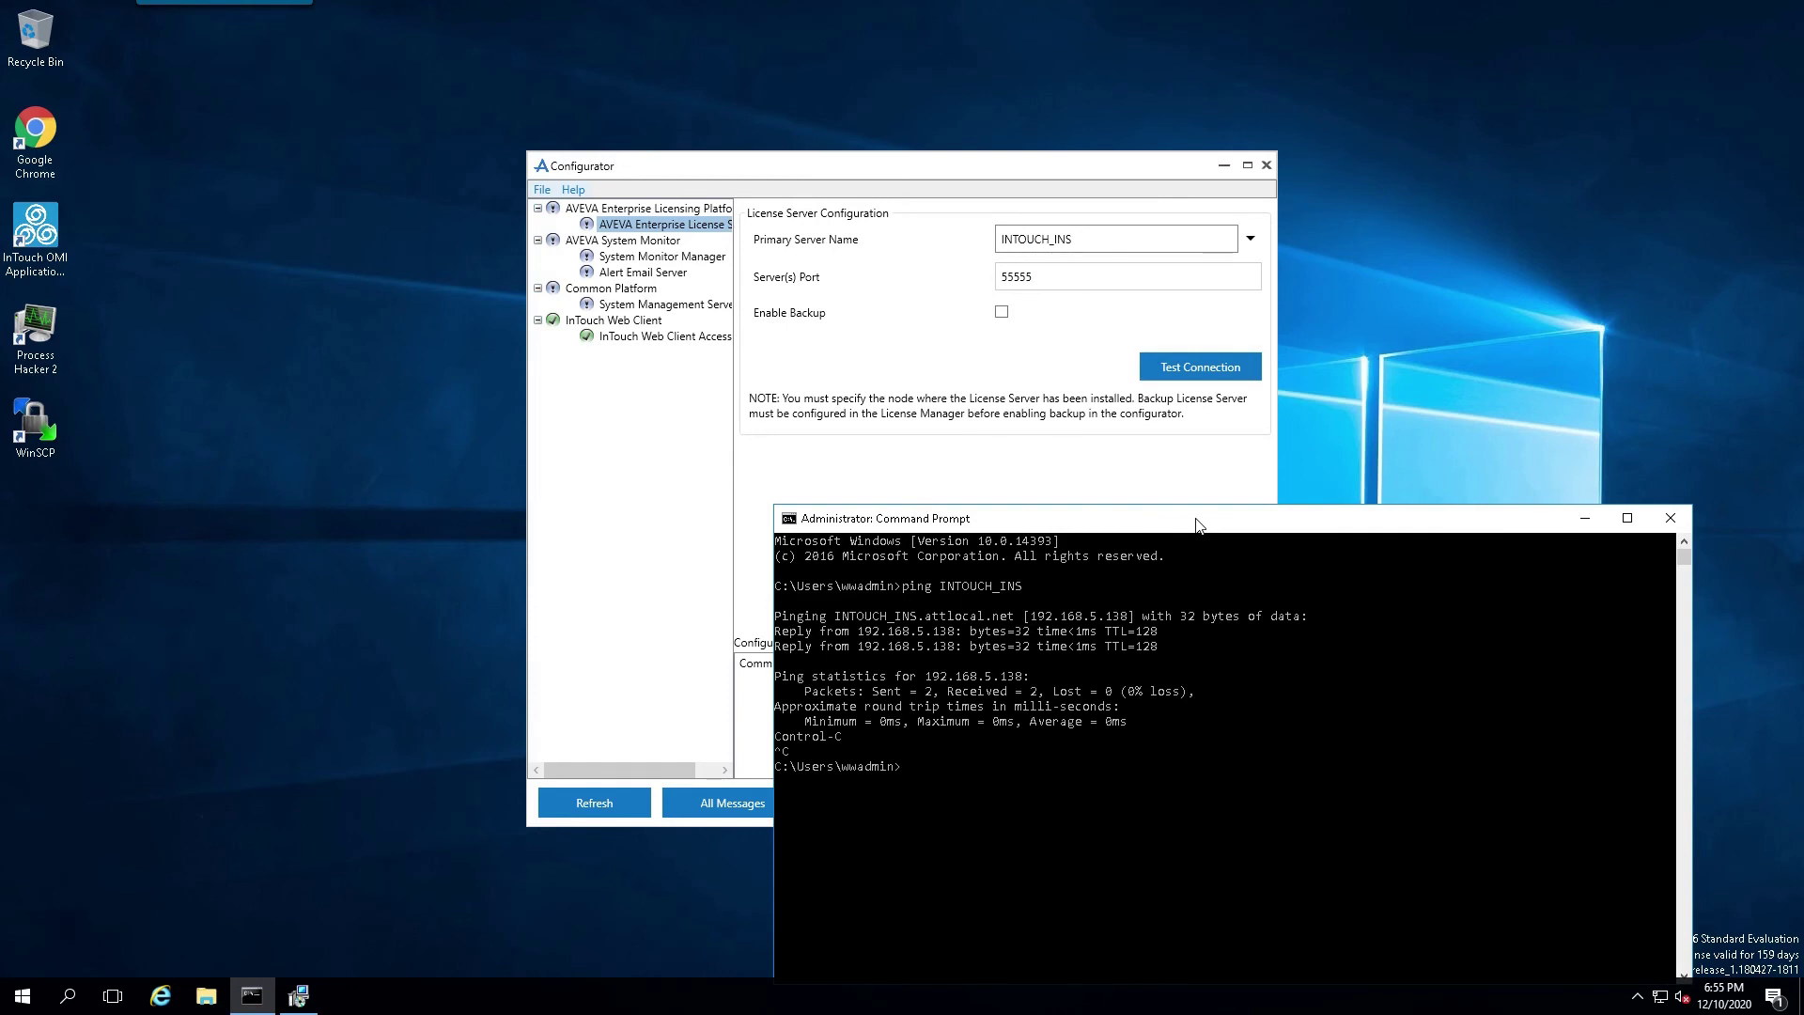
# Step: Ping HISTORIAN_INS and stop it once replies arrive
pyautogui.write('P')
pyautogui.write('ing ')
pyautogui.write('B')
pyautogui.press('BackSpace')
pyautogui.write('HOS')
pyautogui.press('BackSpace')
pyautogui.press('BackSpace')
pyautogui.write('ISTORIAN_INS')
pyautogui.press('Return')
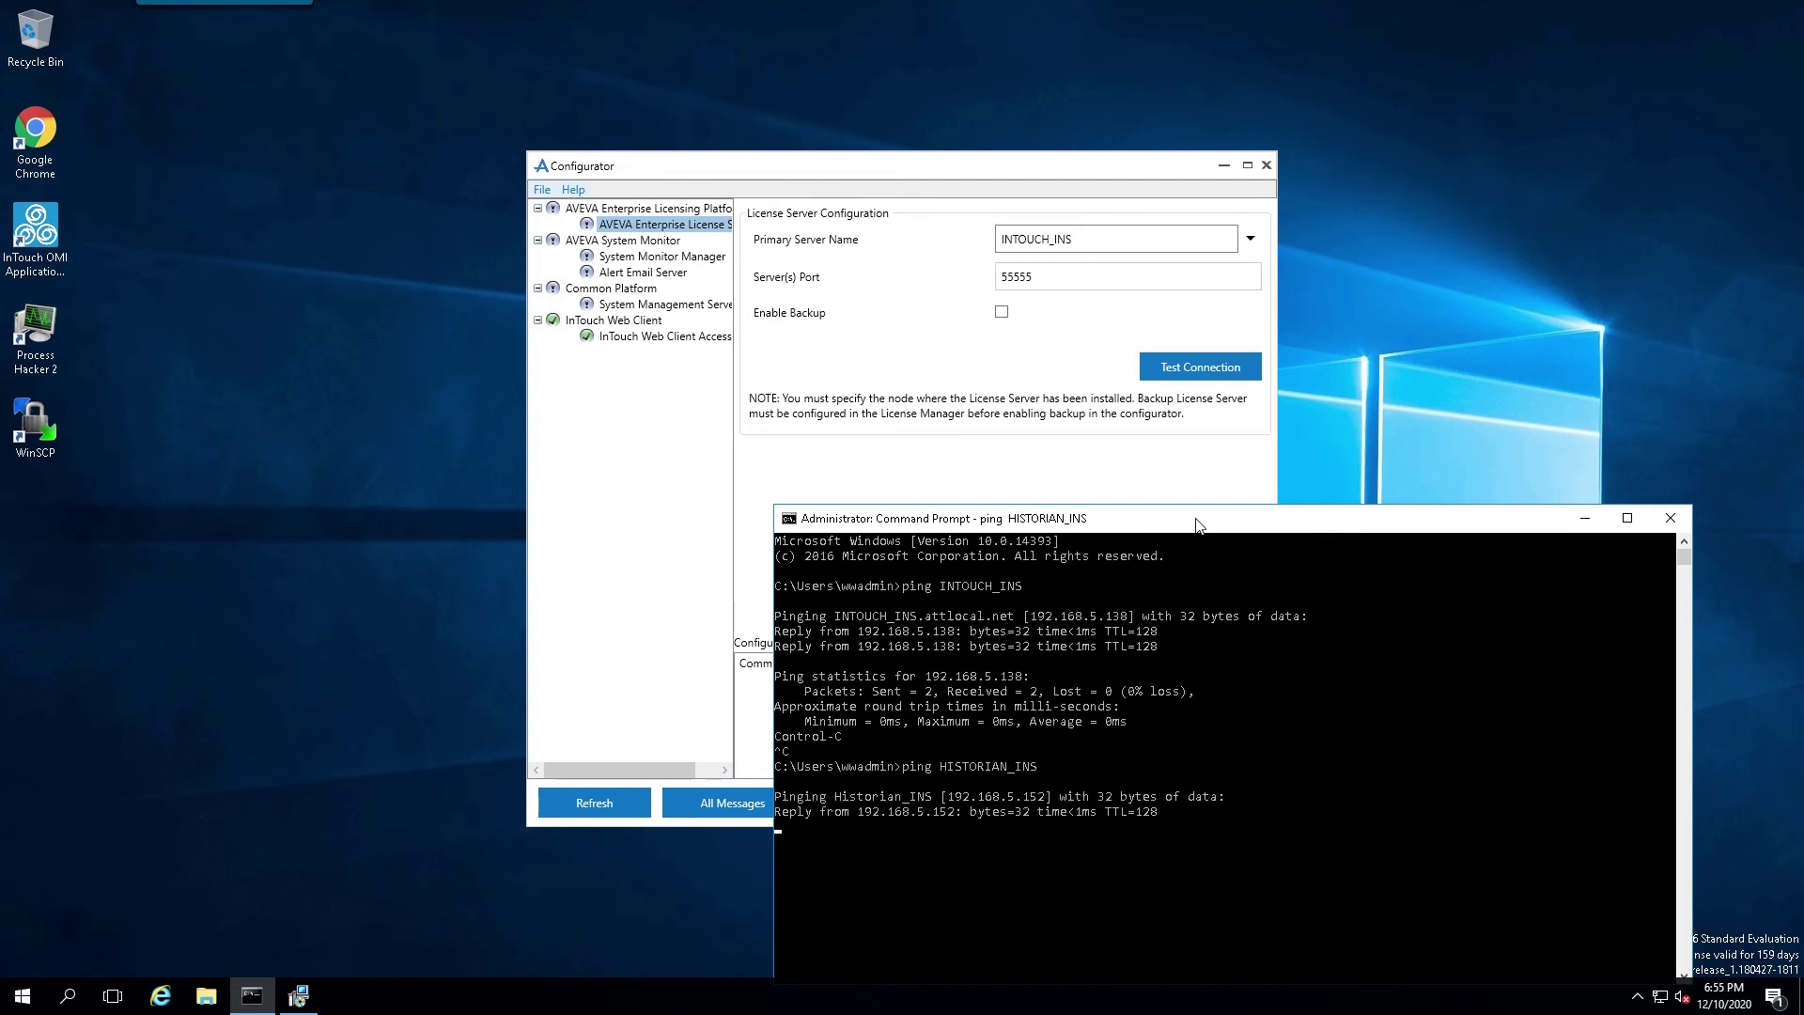
pyautogui.hotkey('ctrl', 'c')
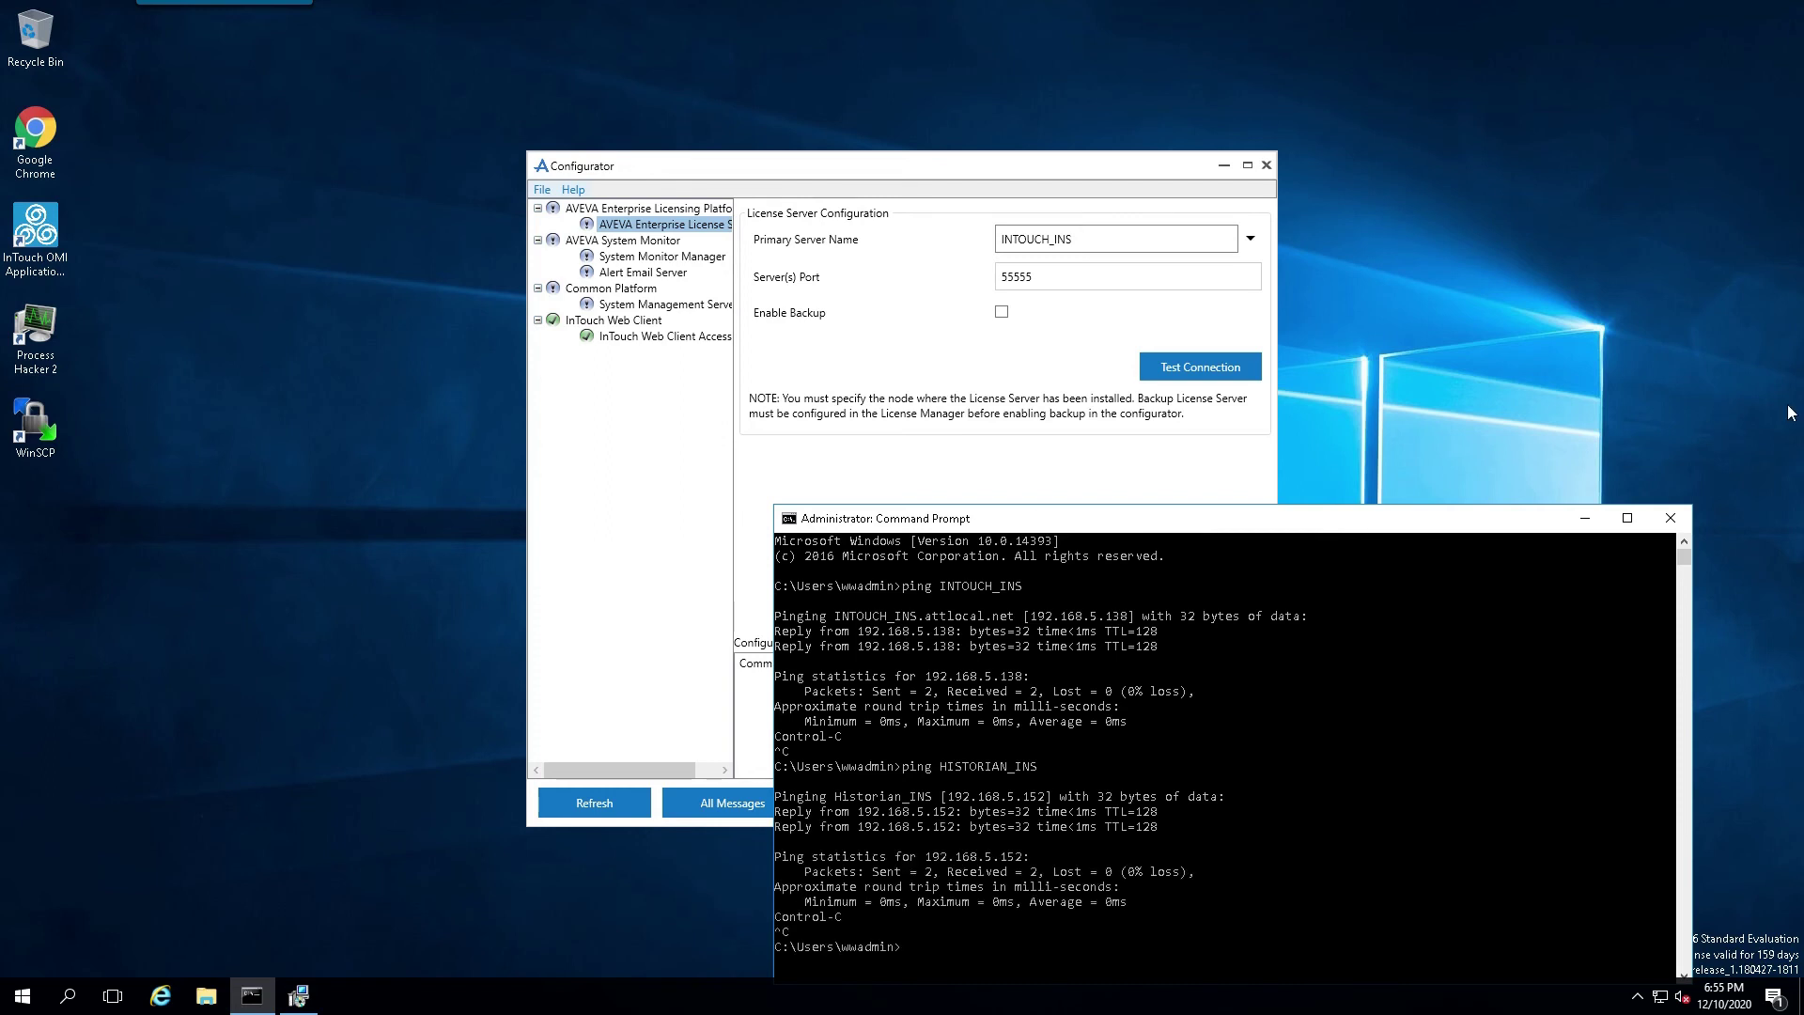
# Step: Enable backup license server HISTORIAN_INS, test both connections, and apply the license configuration
pyautogui.click(1671, 518)
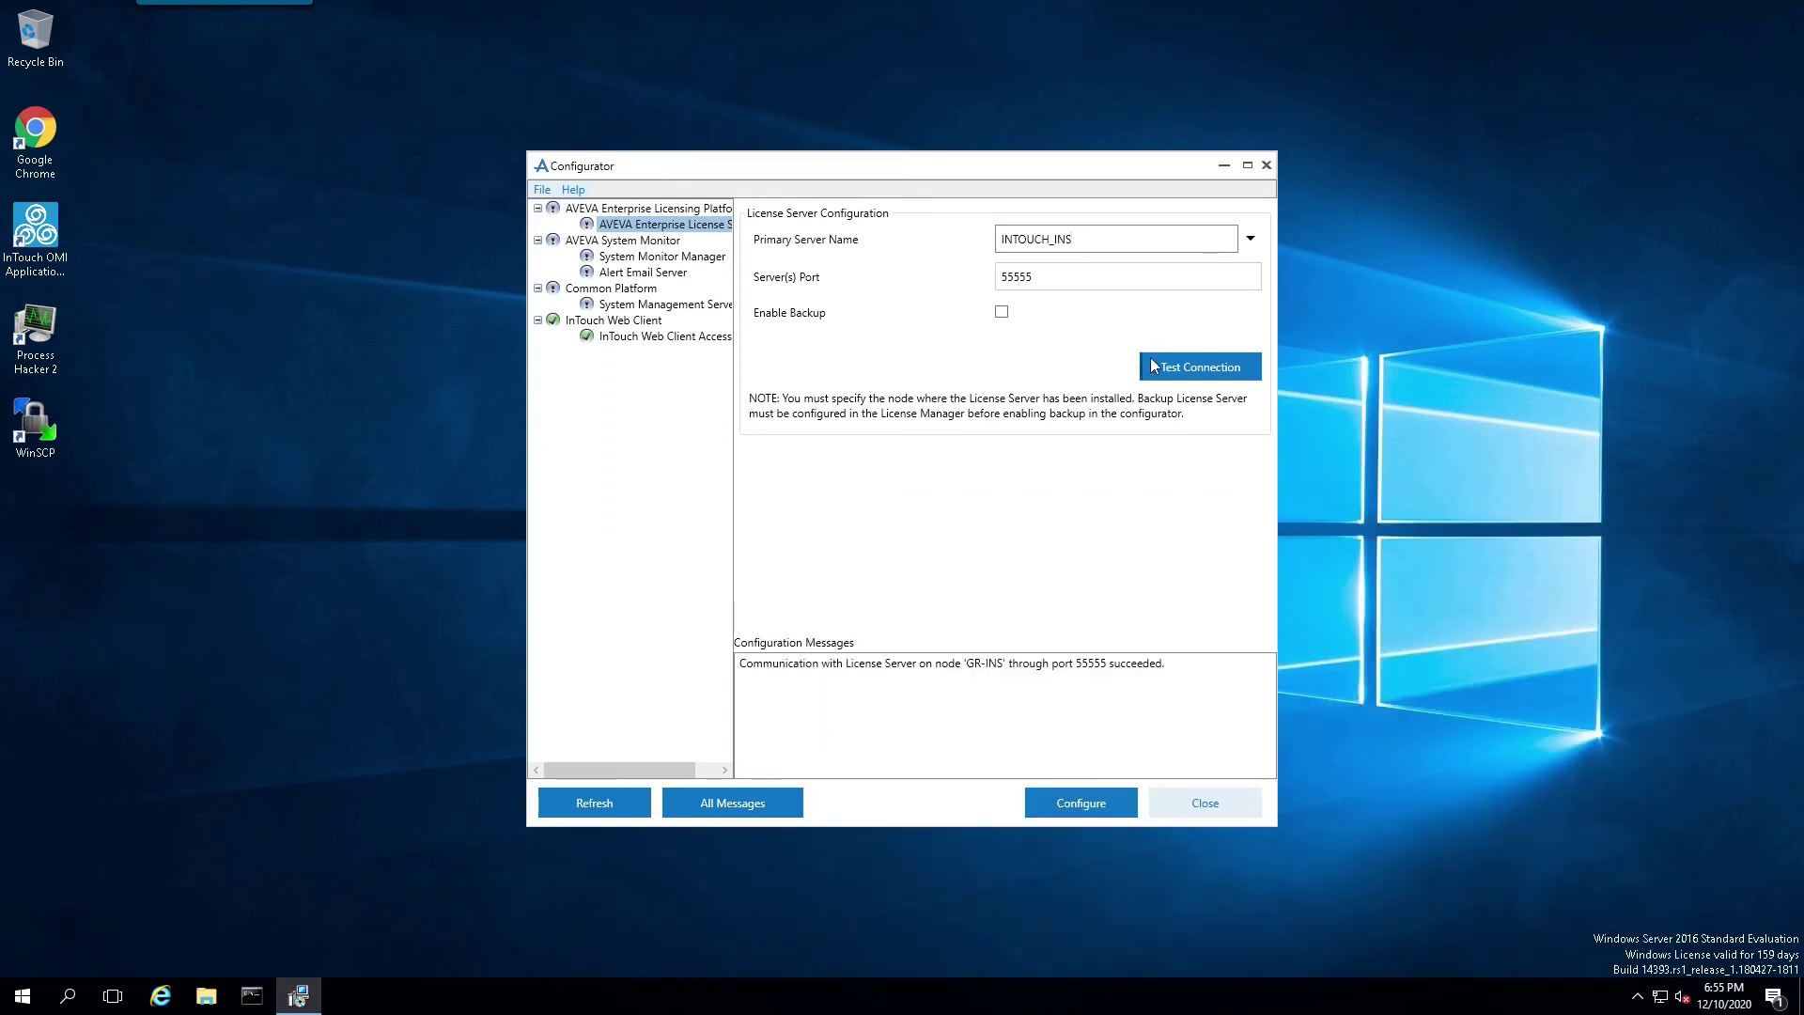
pyautogui.click(1002, 313)
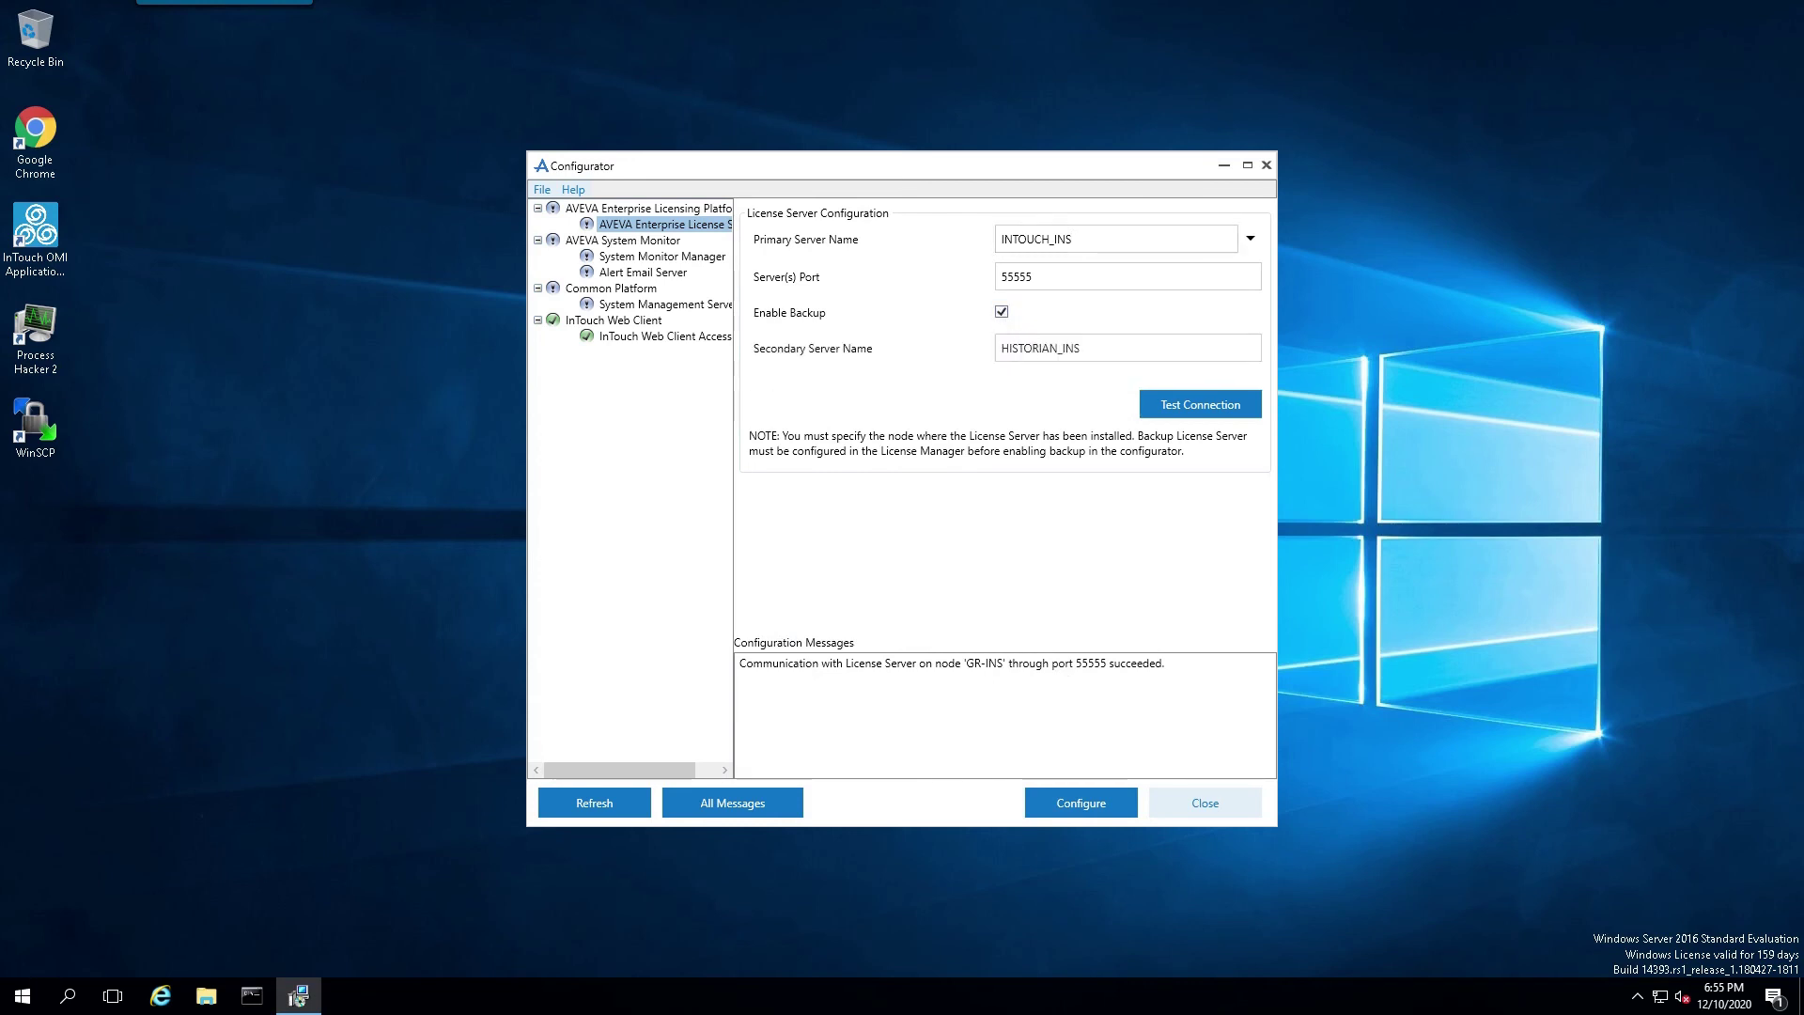
pyautogui.click(1177, 411)
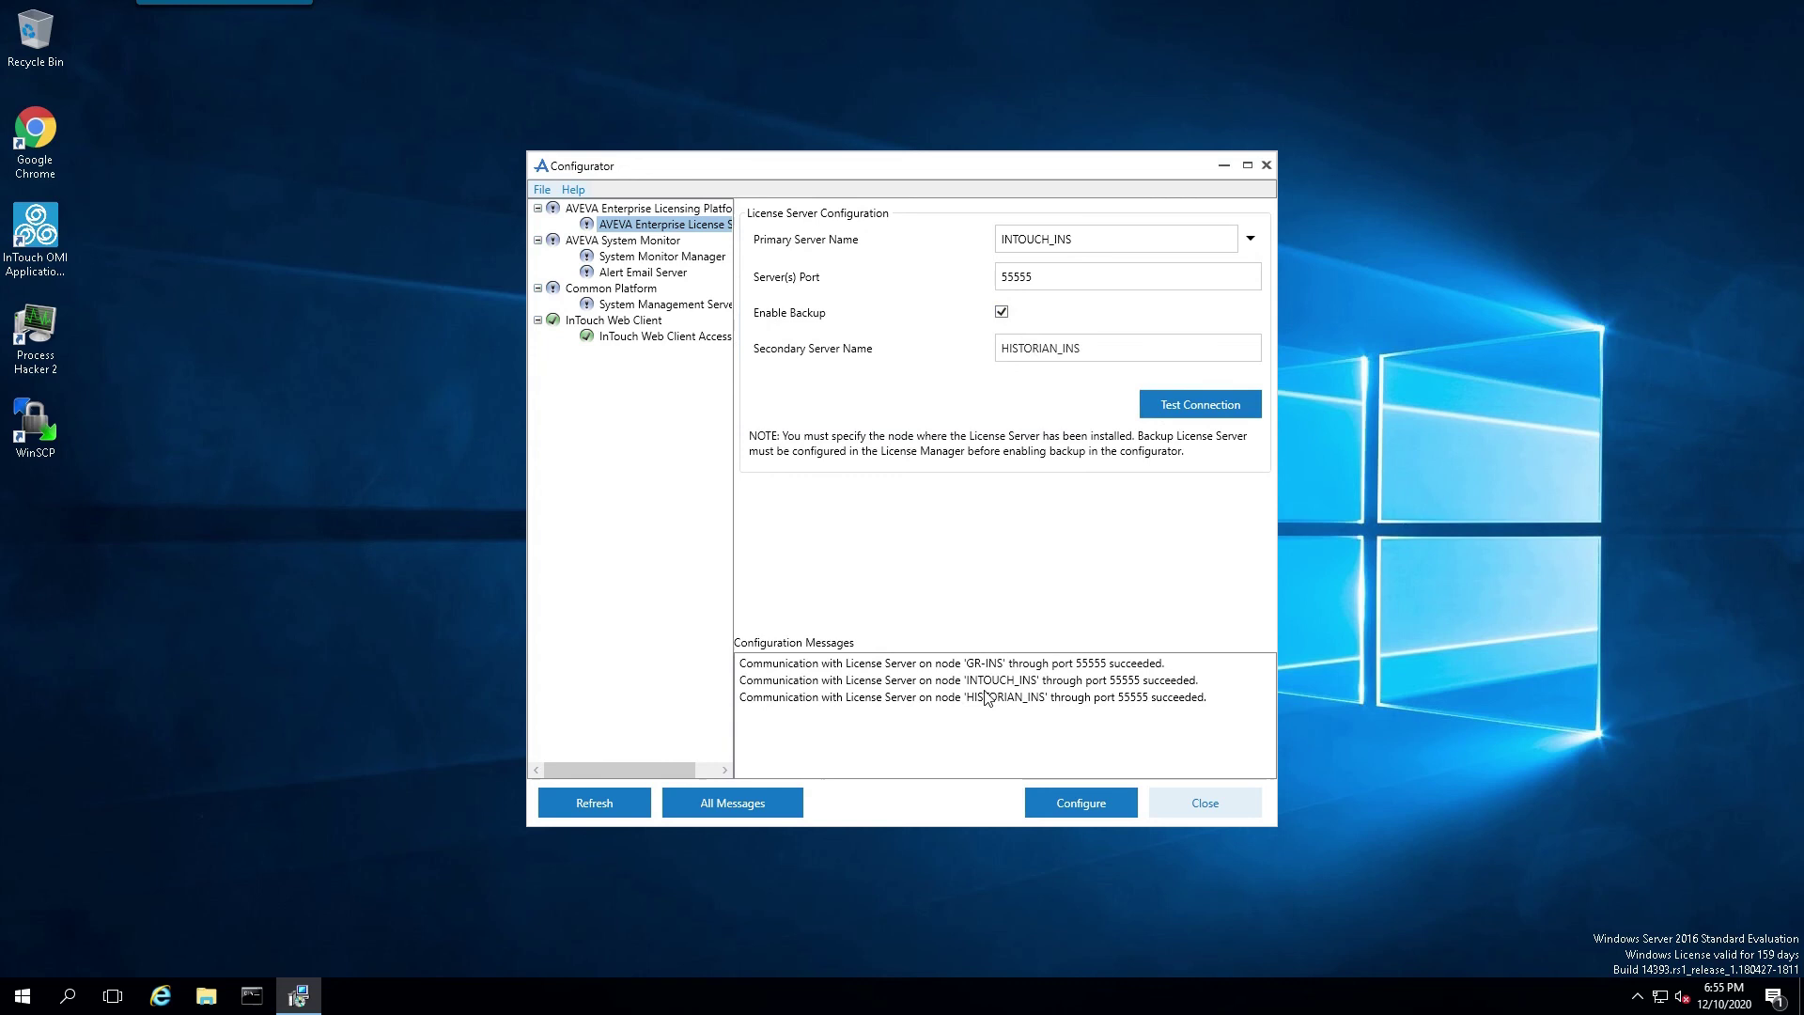
pyautogui.click(1074, 808)
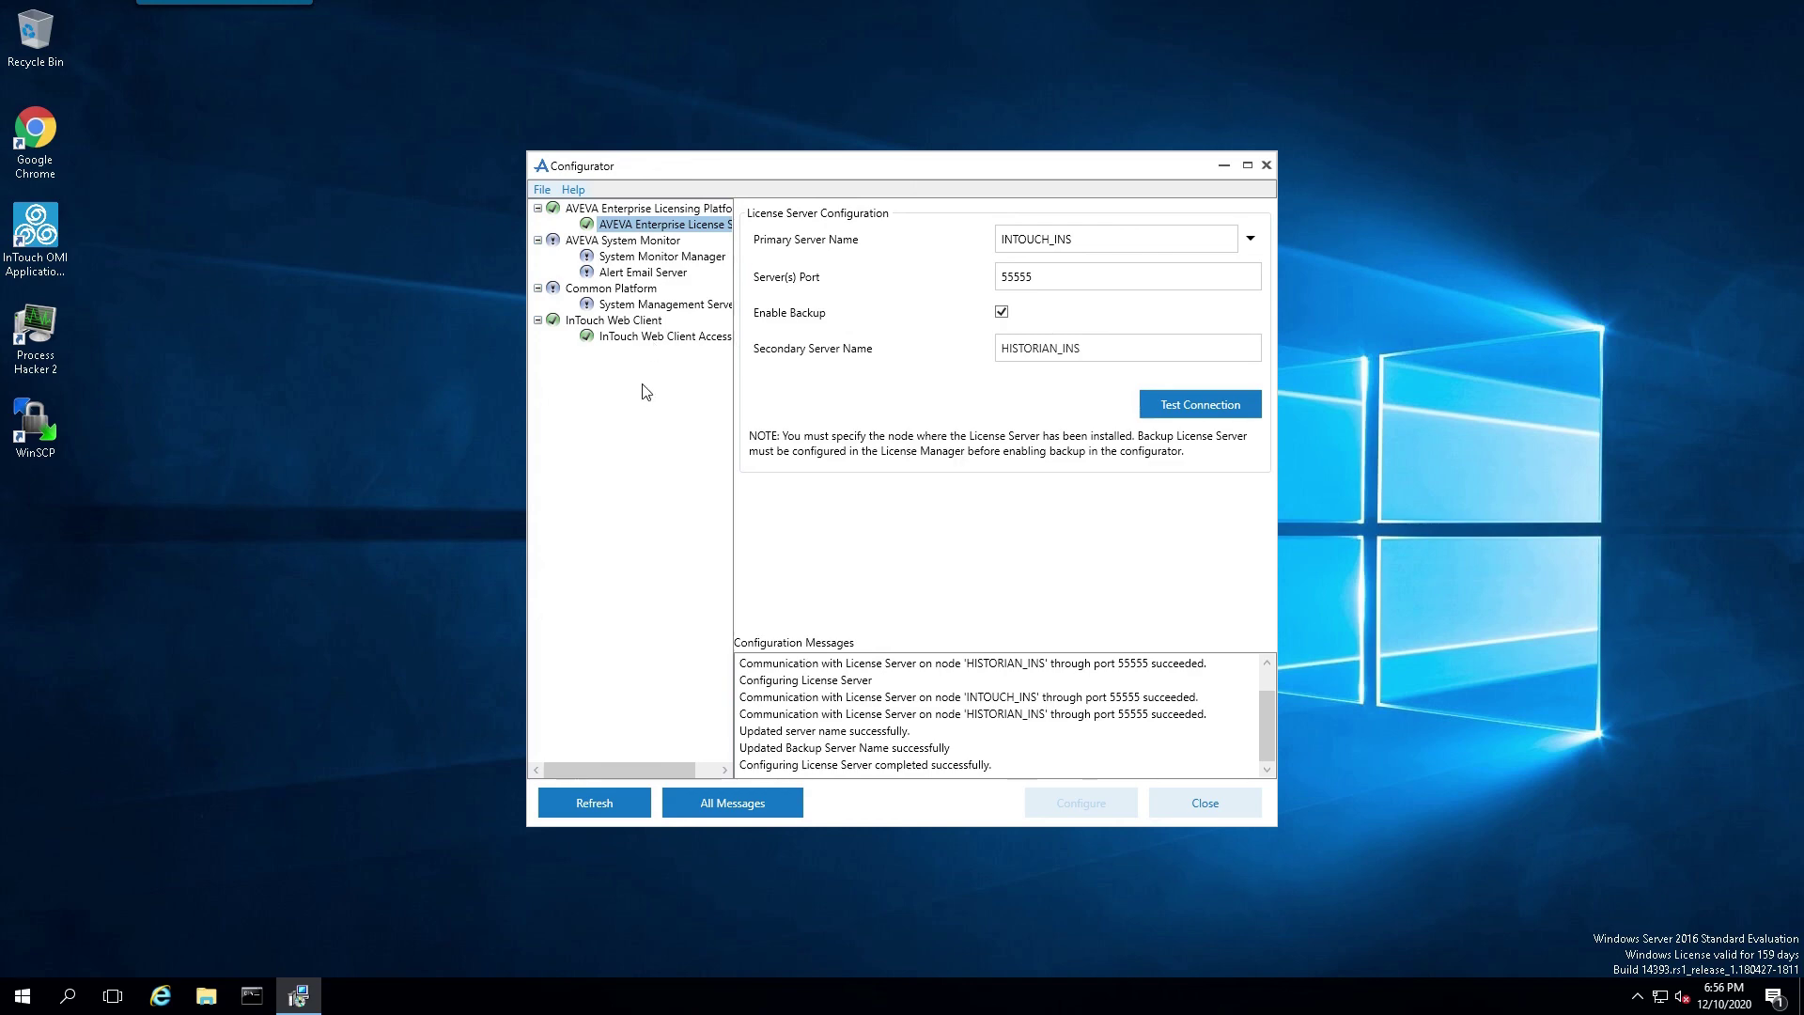
# Step: Apply 'No System Management Server configured' and close the Configurator
pyautogui.click(615, 304)
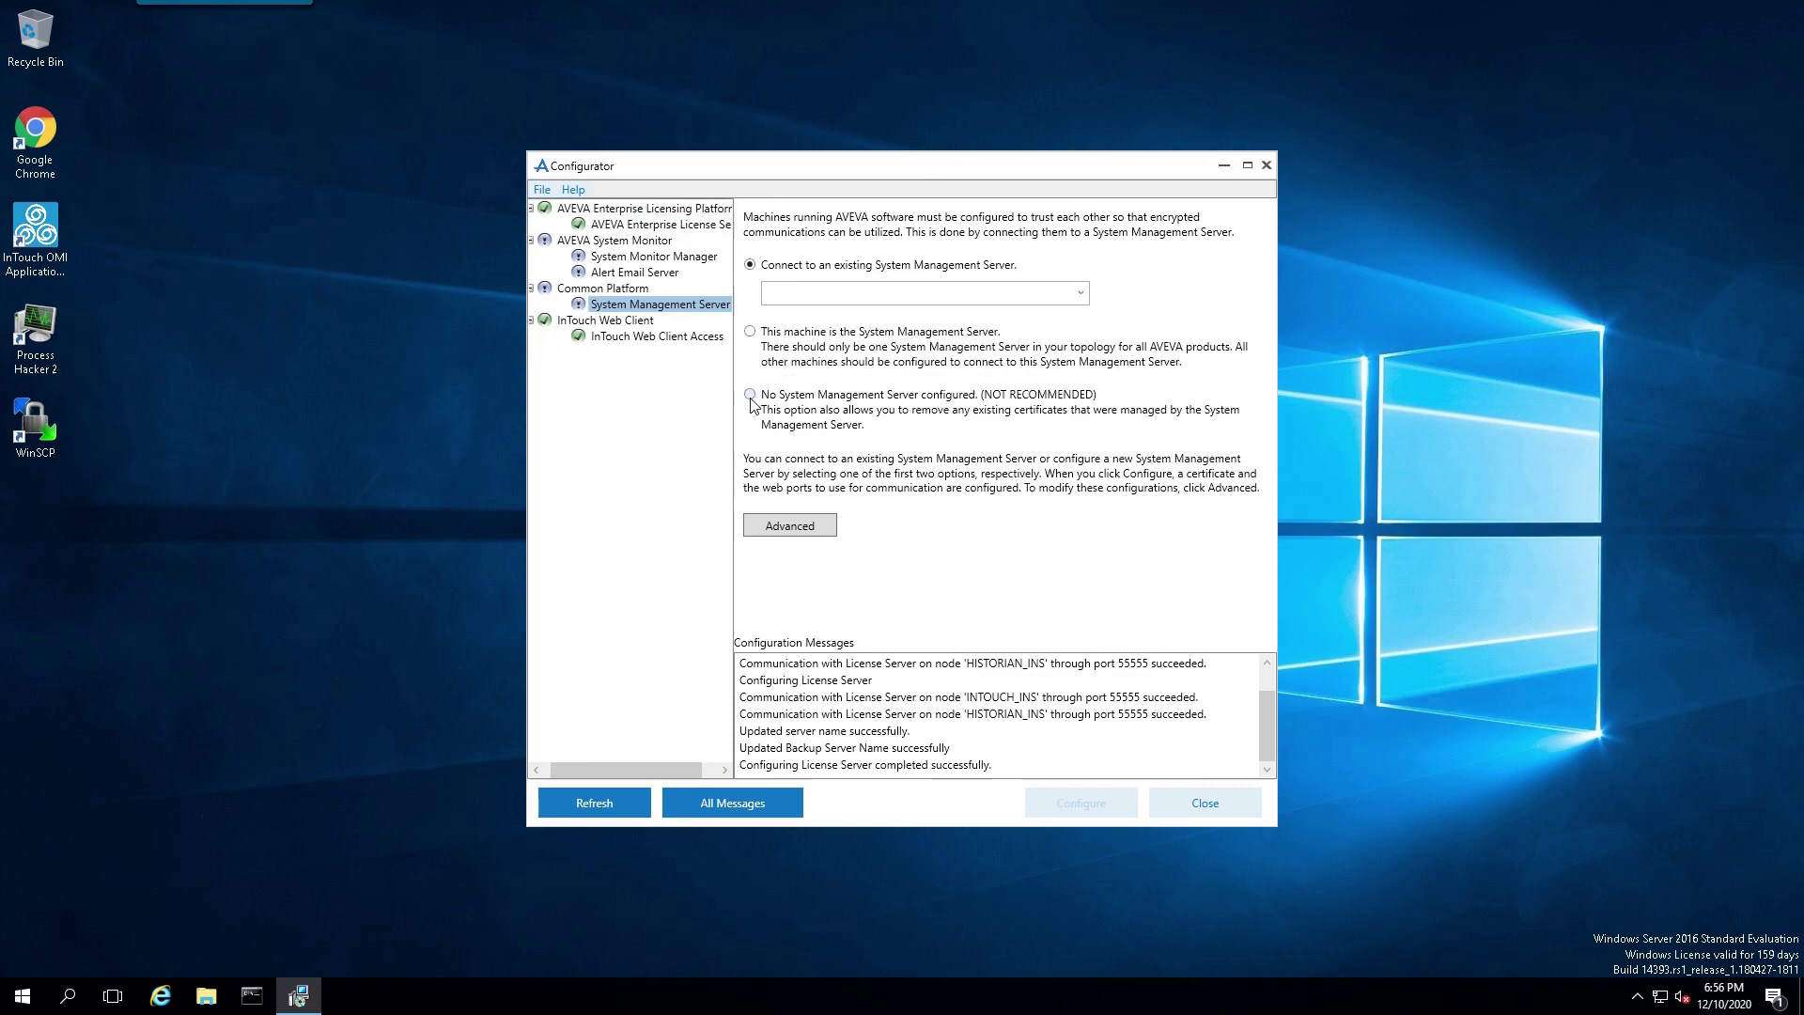
pyautogui.click(750, 395)
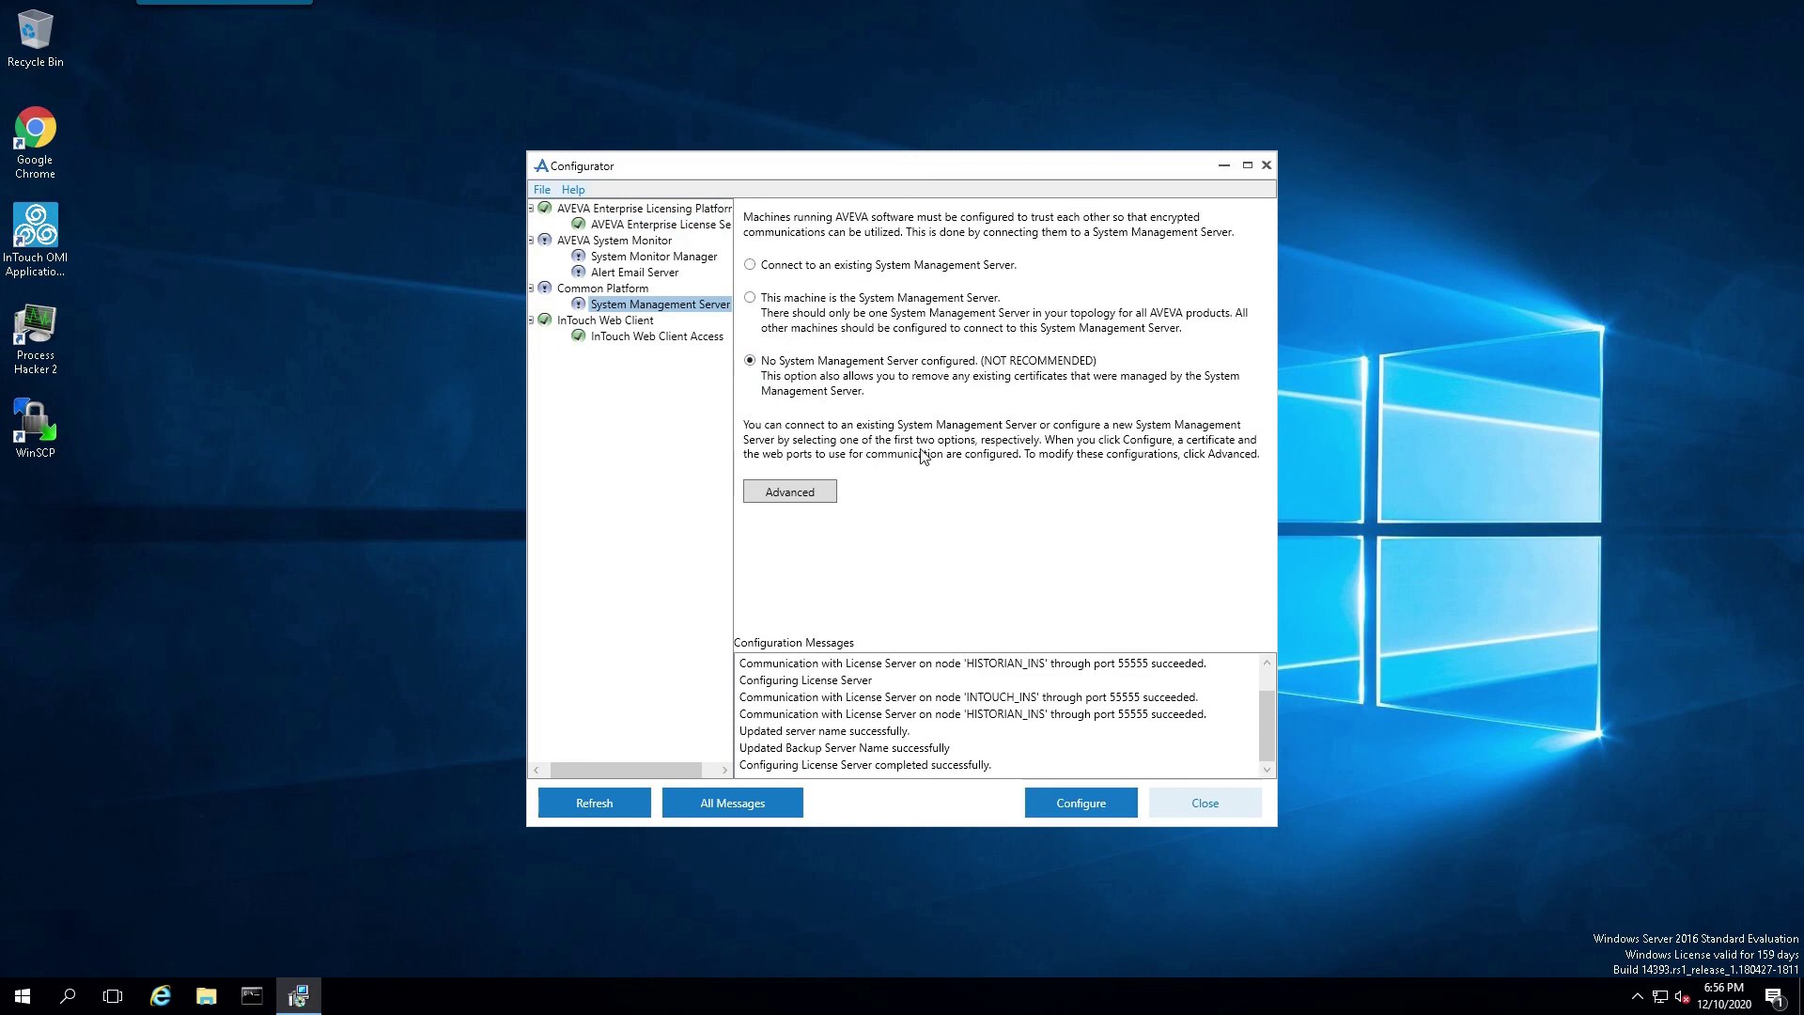
pyautogui.click(1078, 806)
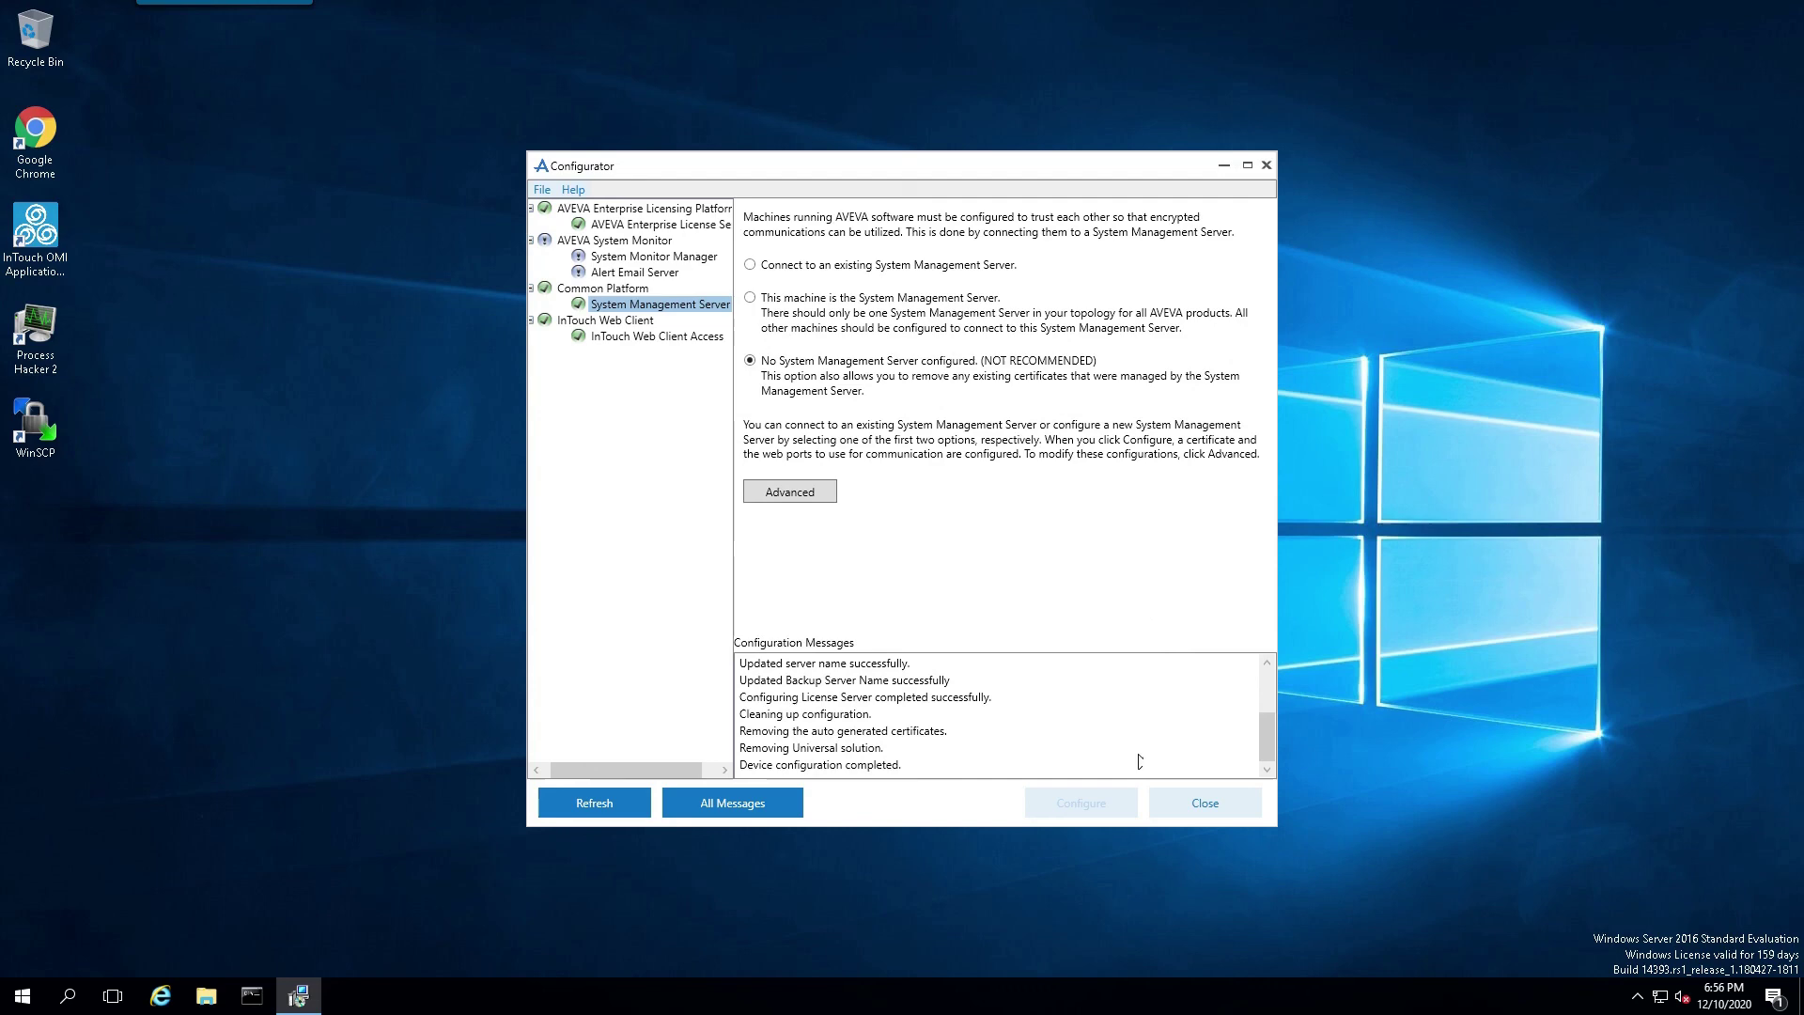
pyautogui.click(1210, 804)
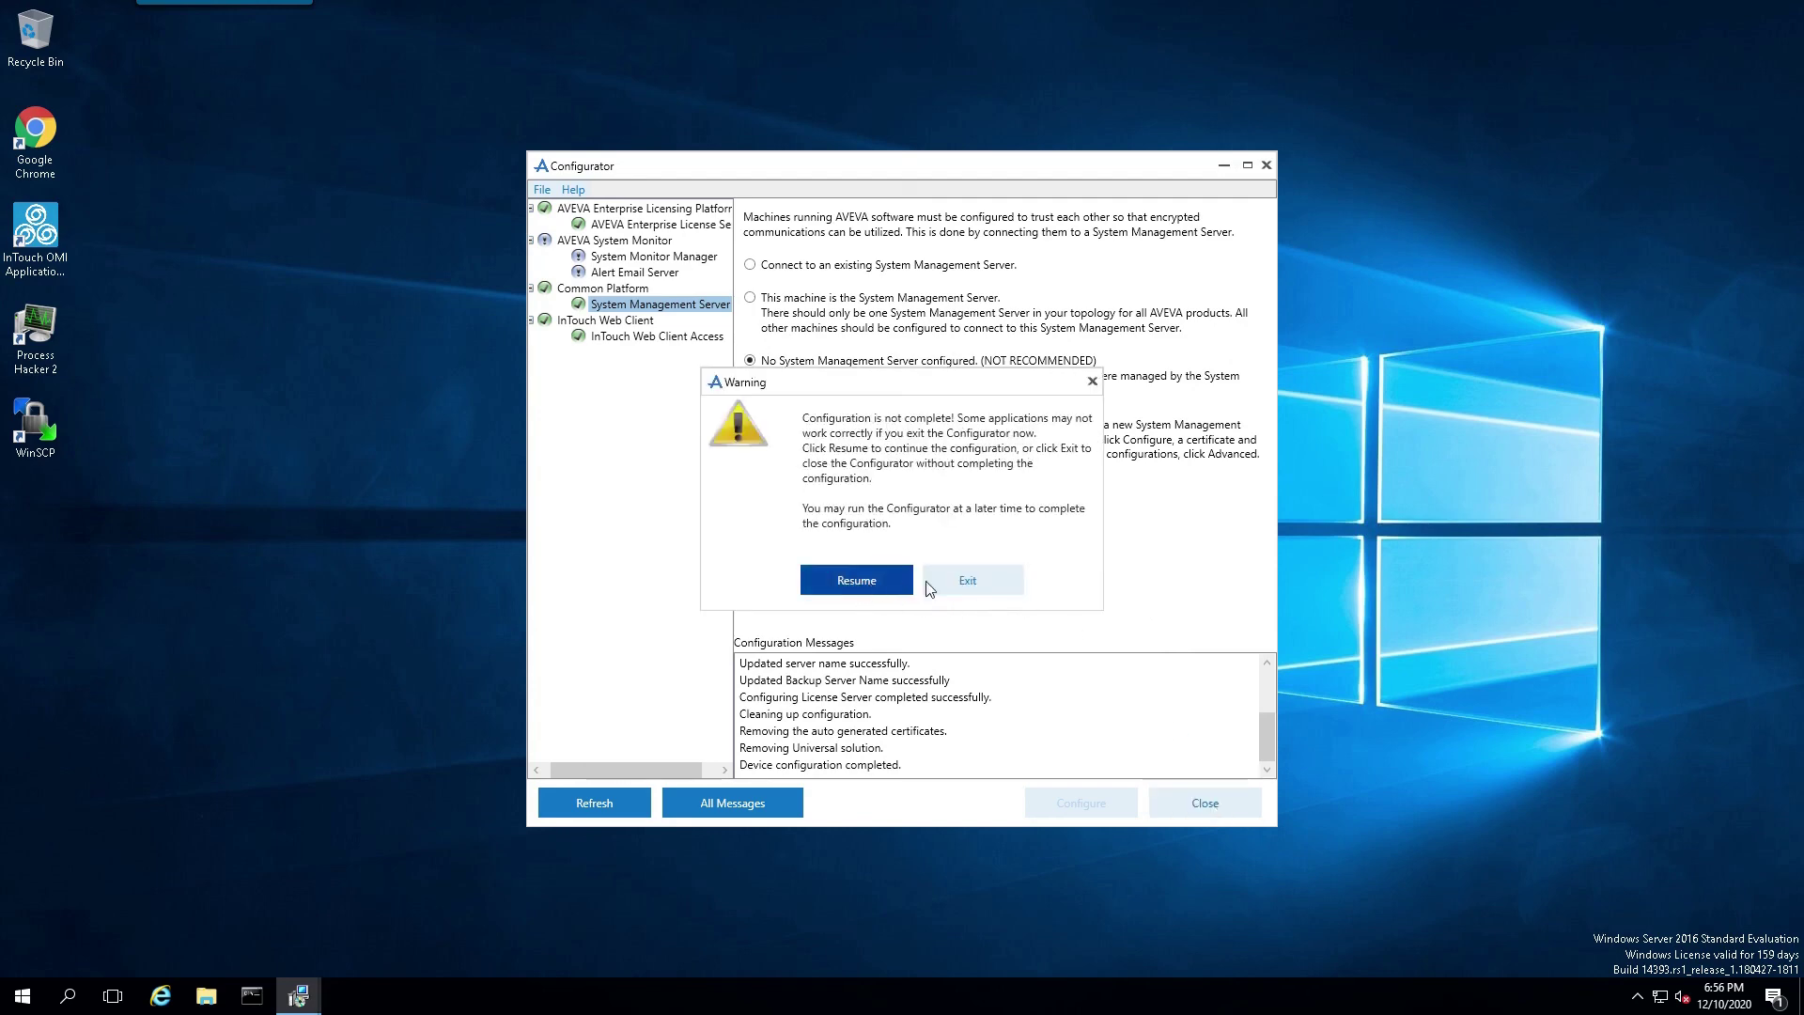
# Step: Exit the Configurator despite the incomplete-configuration warning
pyautogui.click(975, 583)
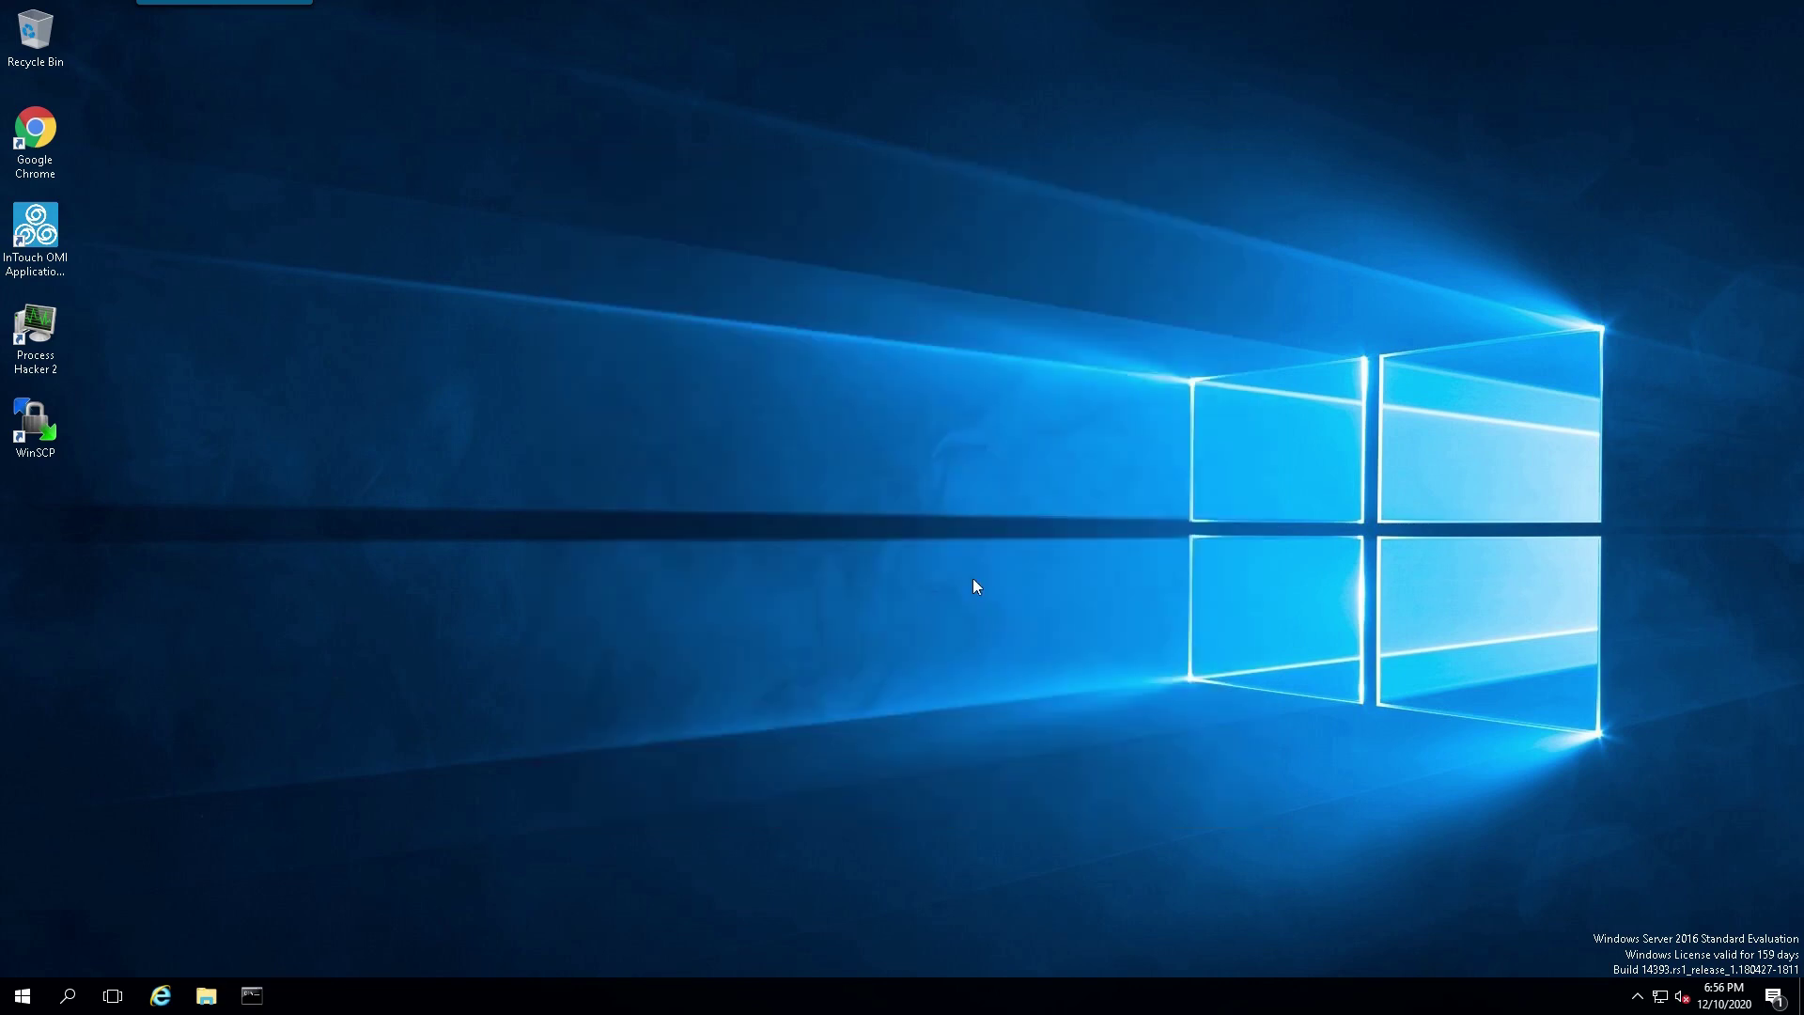